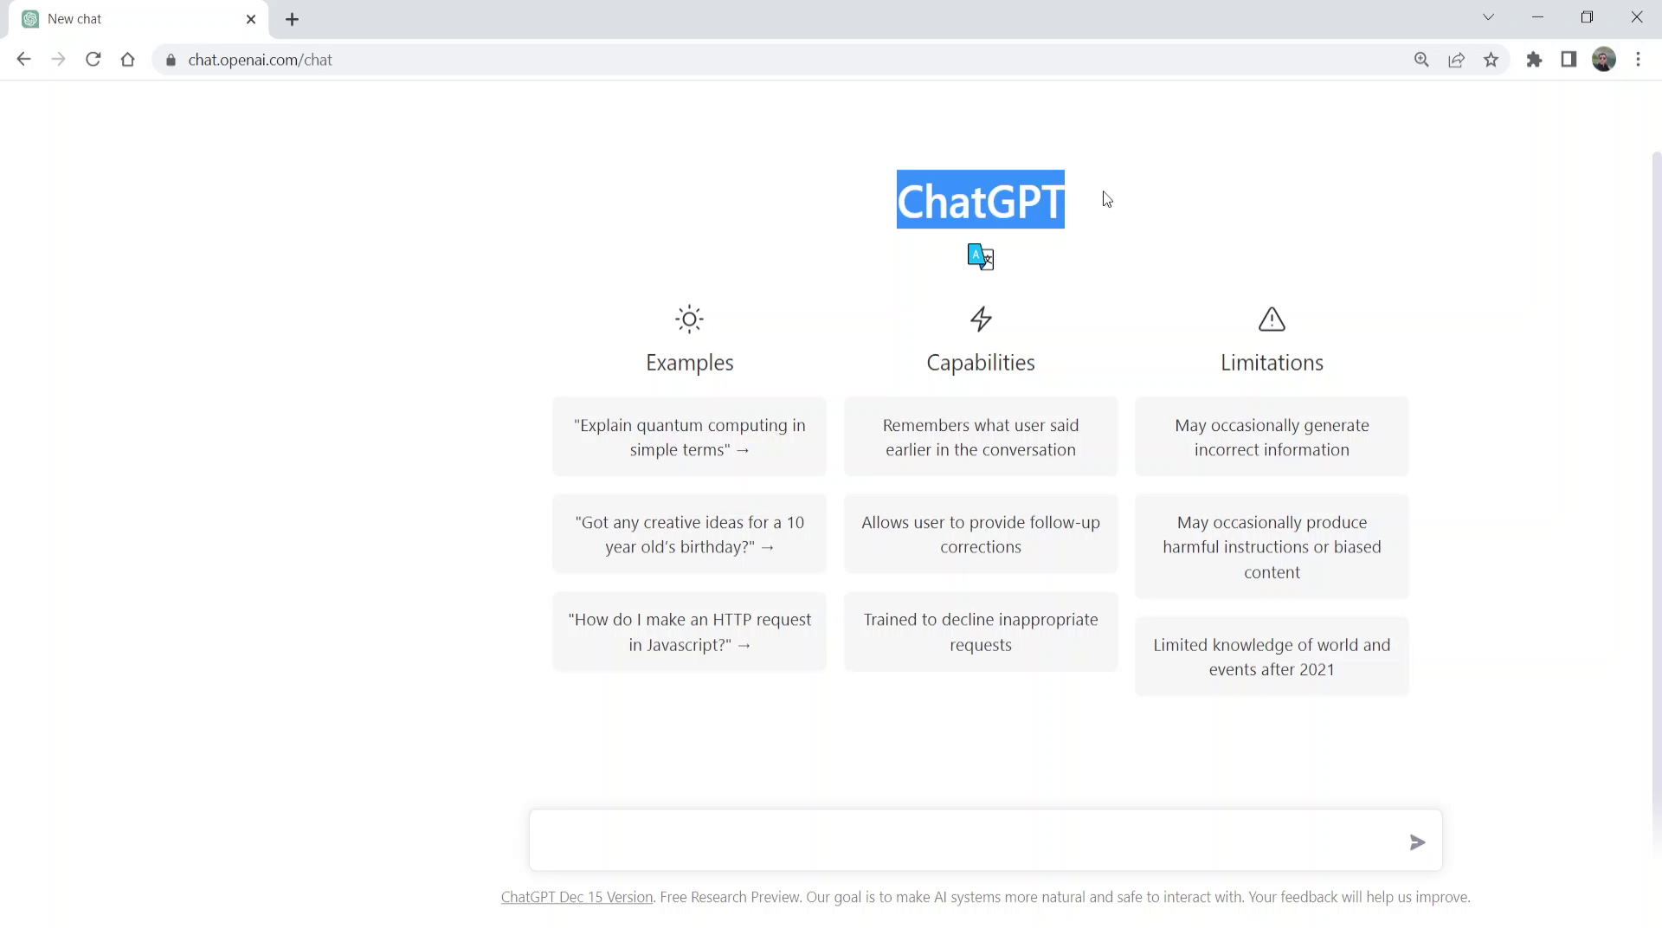
Send 'write 5 comptia a+ practice questions ?' and review the five hub, router, switch and bridge questions.
left_click(359, 58)
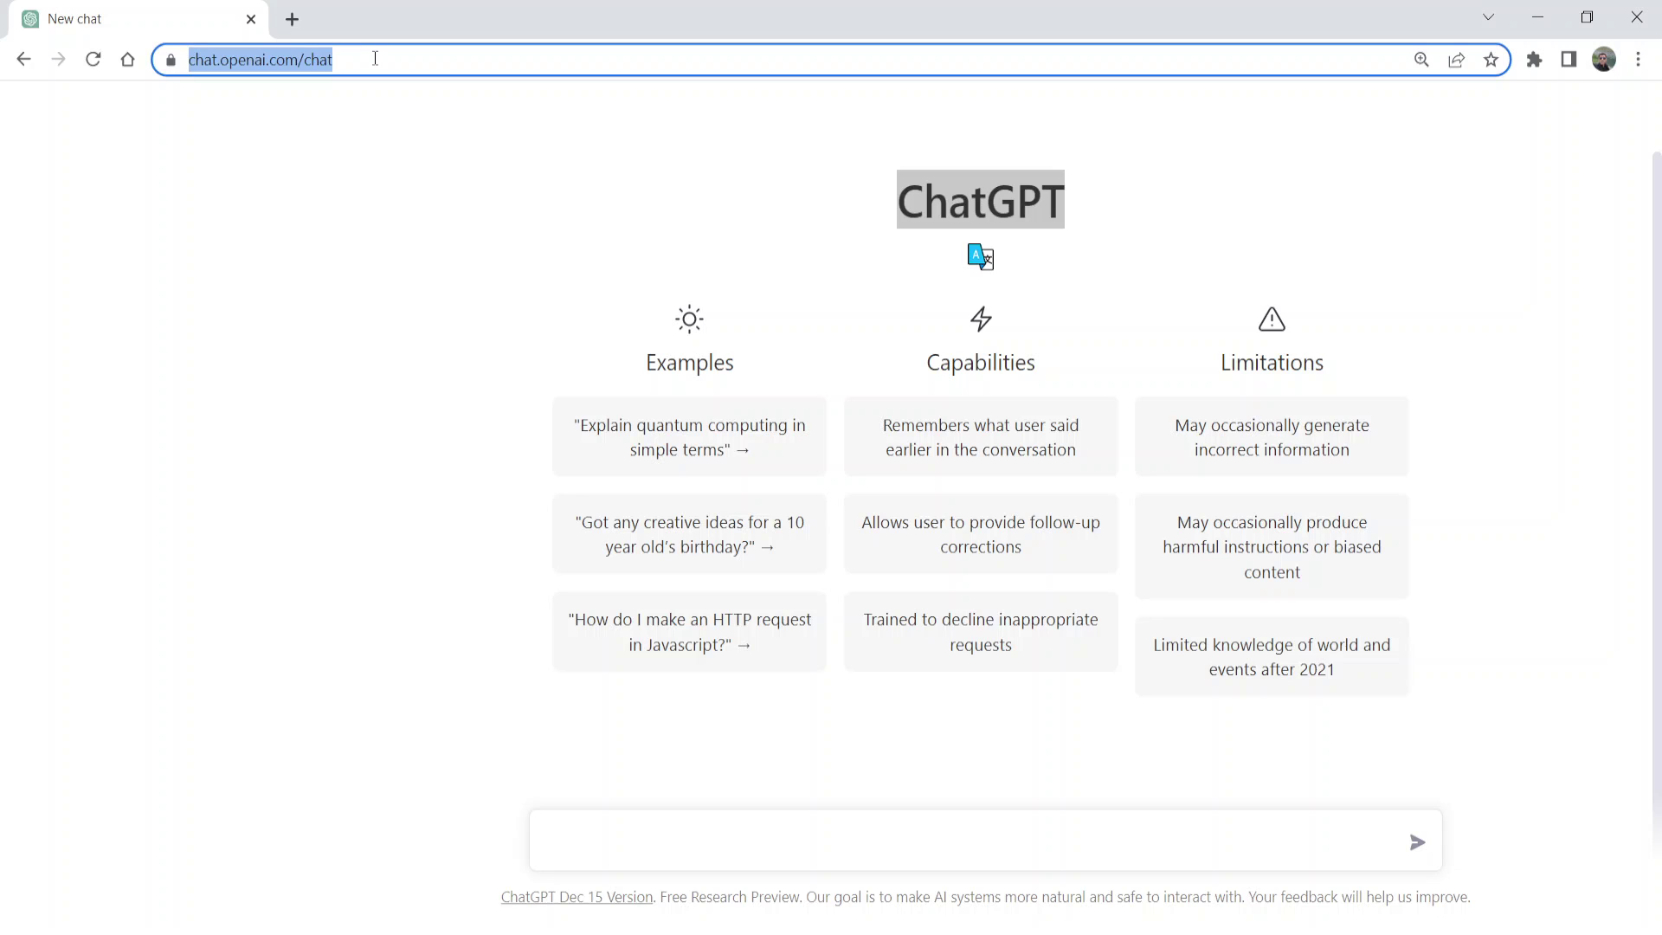
left_click(375, 58)
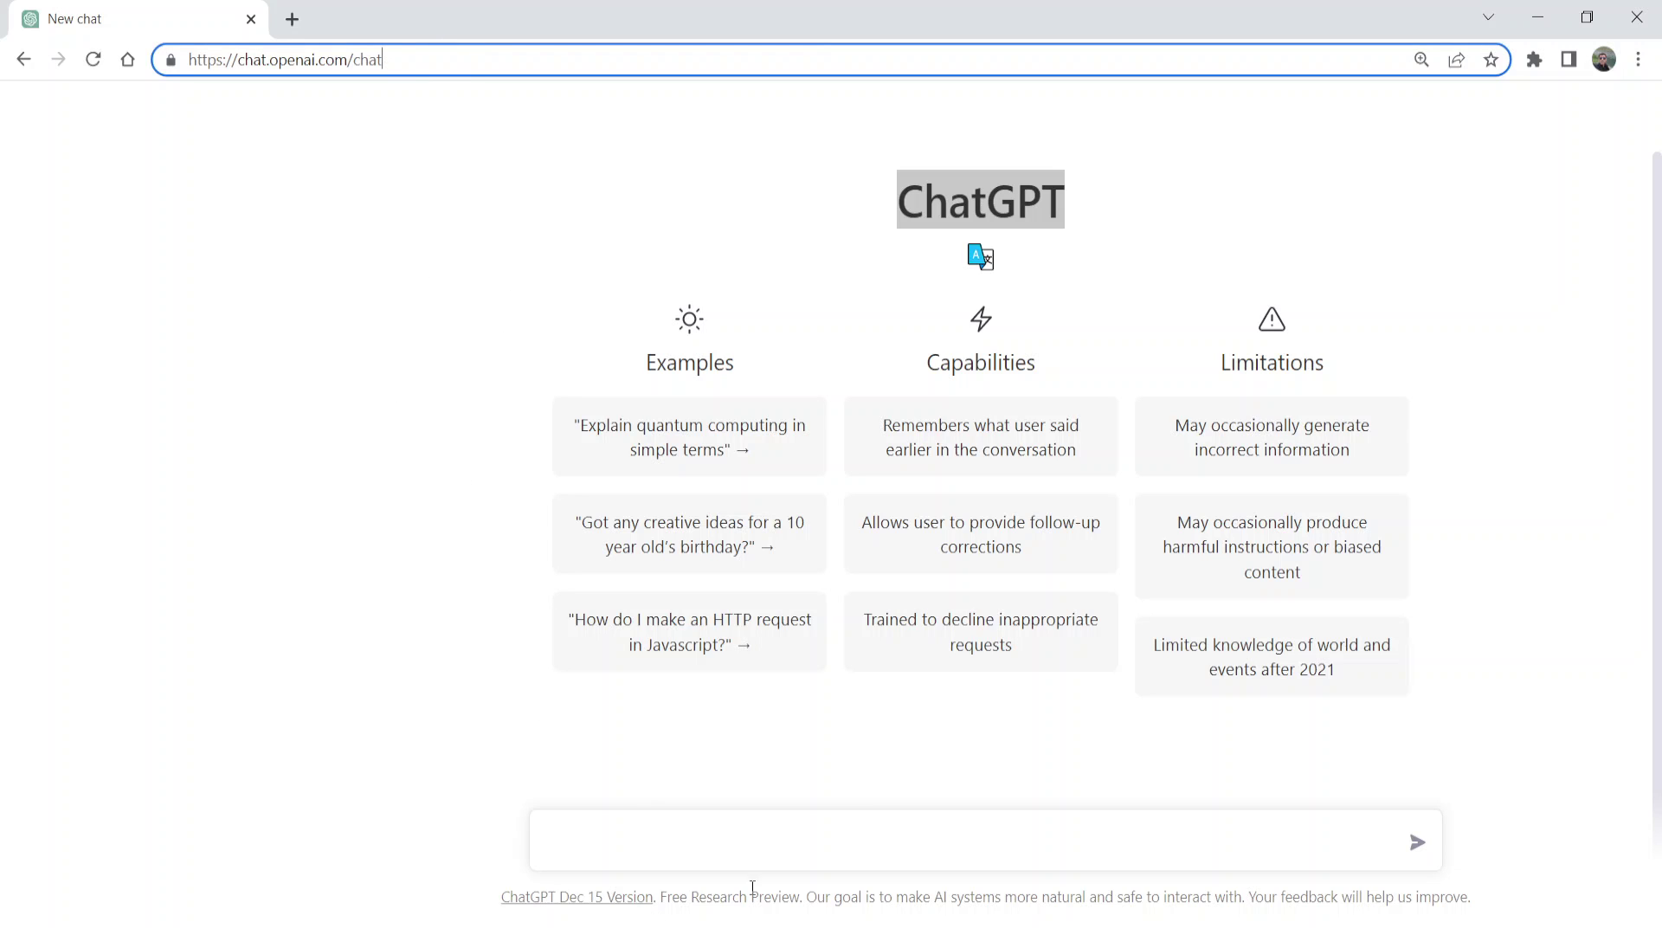
left_click(775, 846)
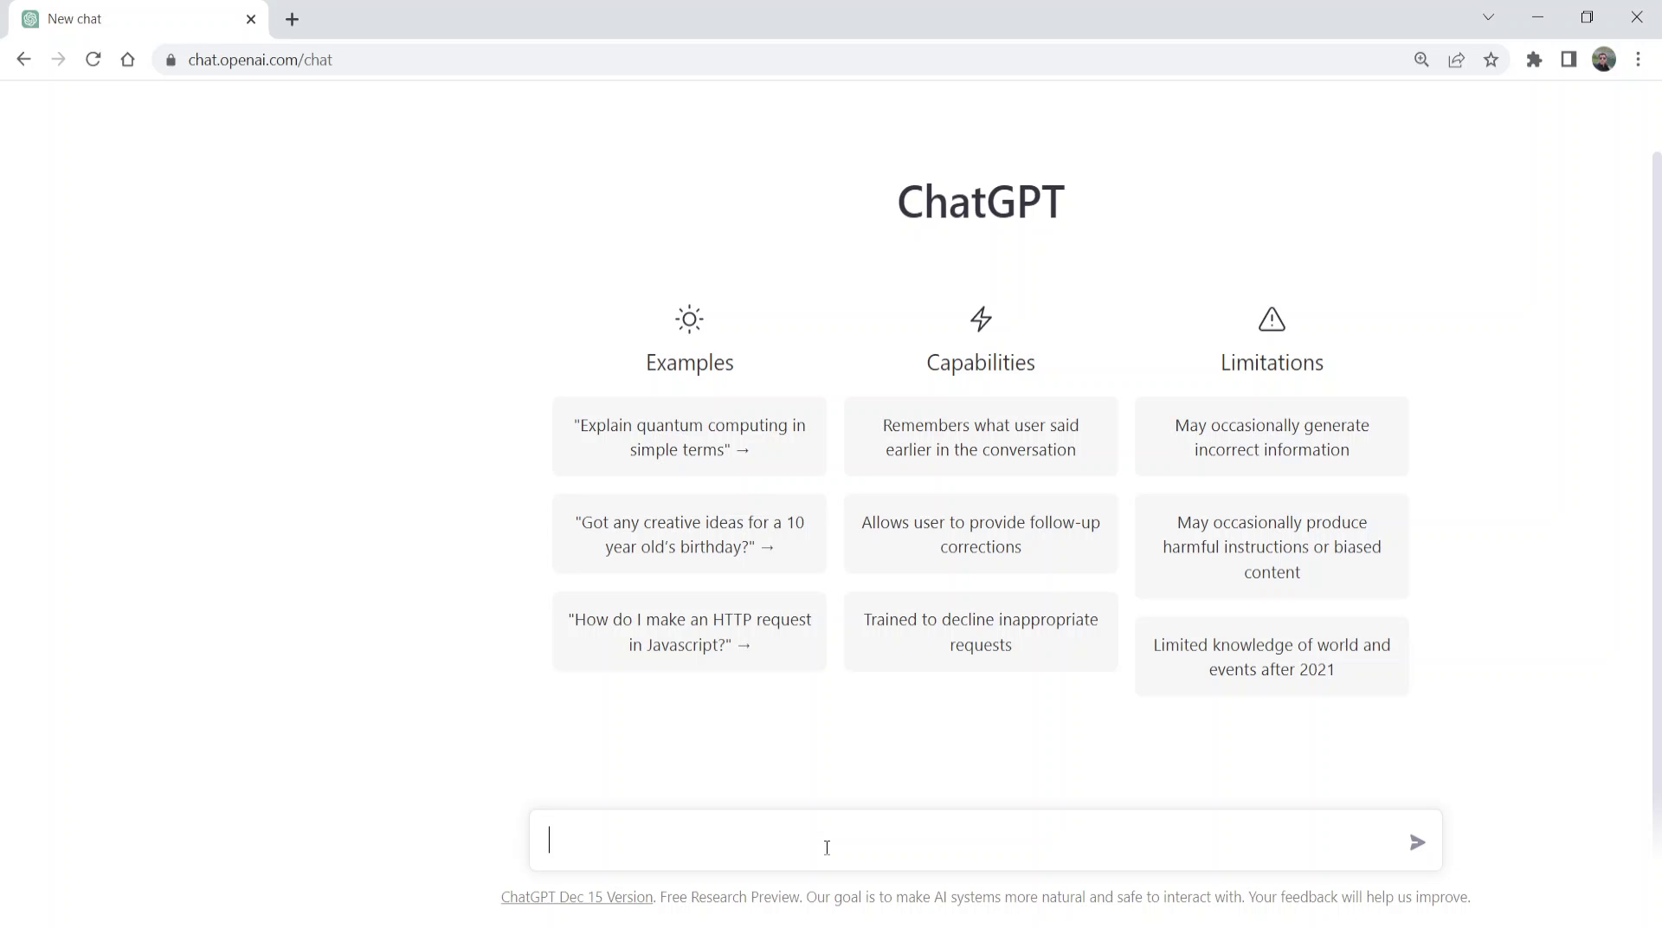
type("write 5 comptia a+")
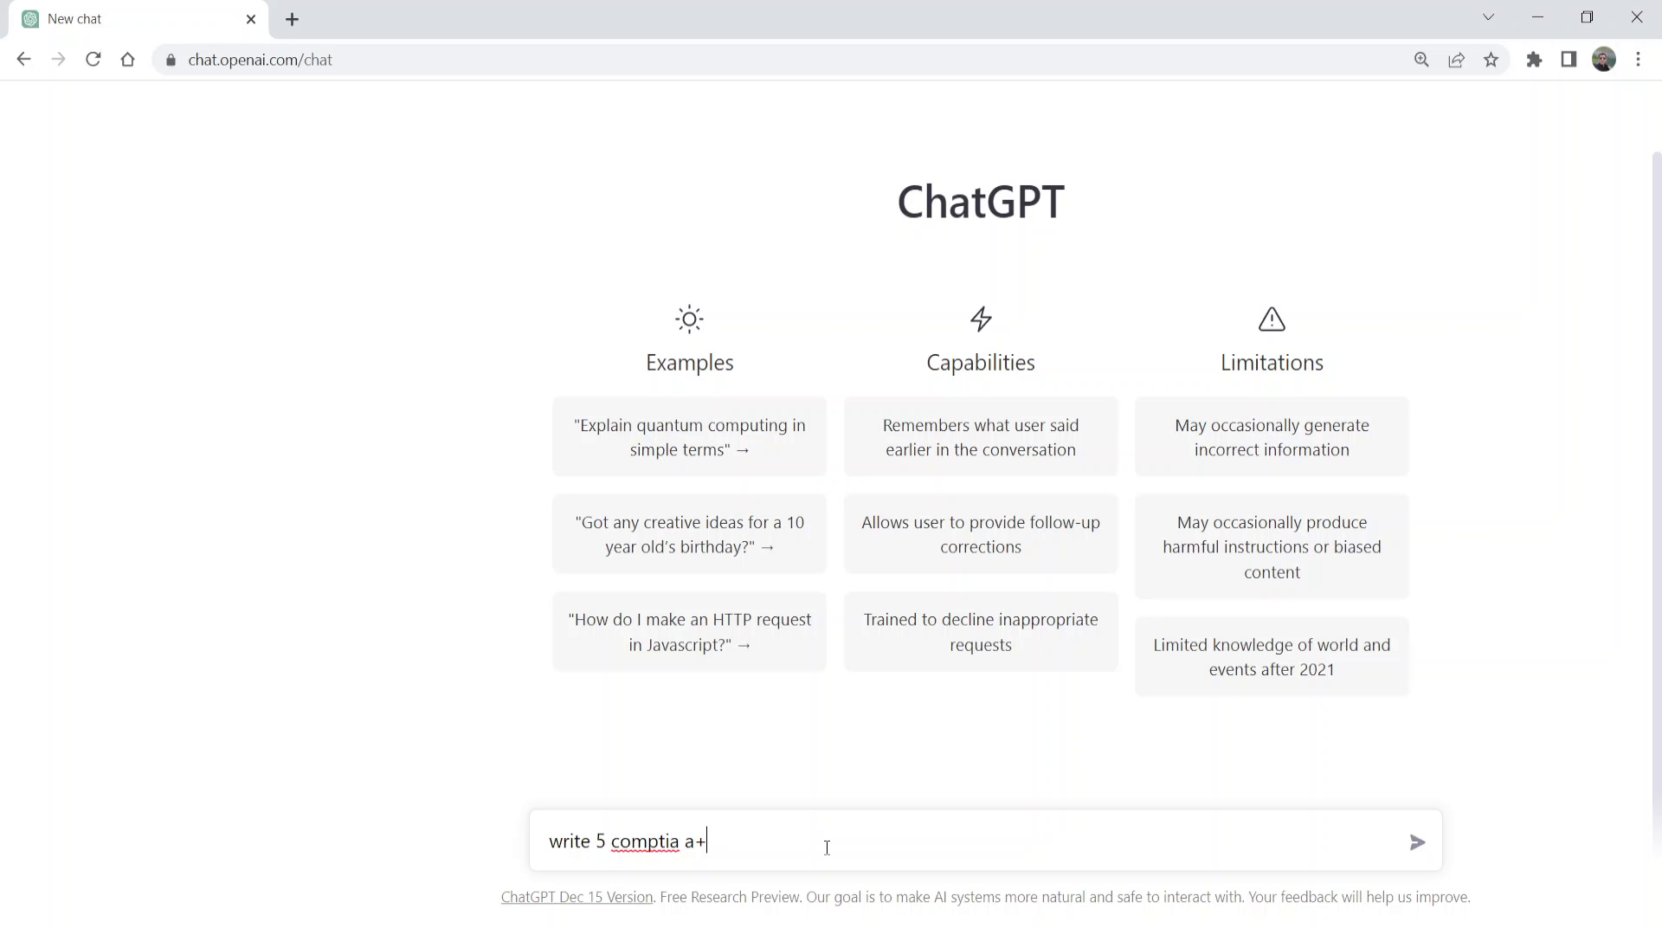
type(" practice questions ?")
key("Return")
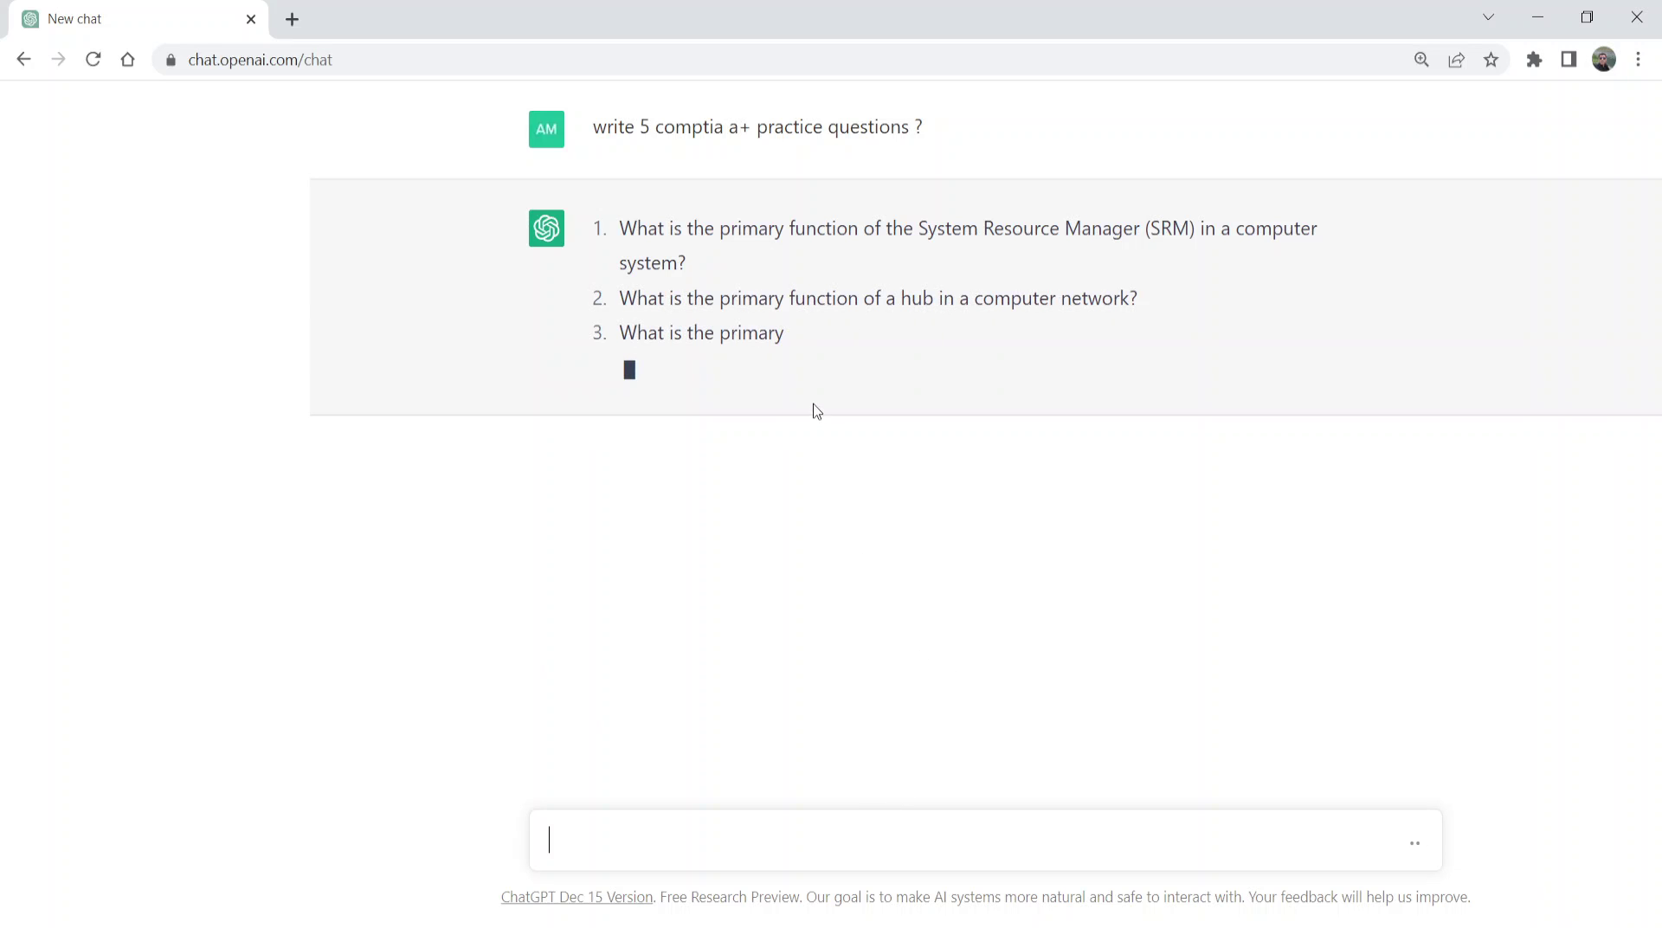
left_click_drag(619, 226, 991, 443)
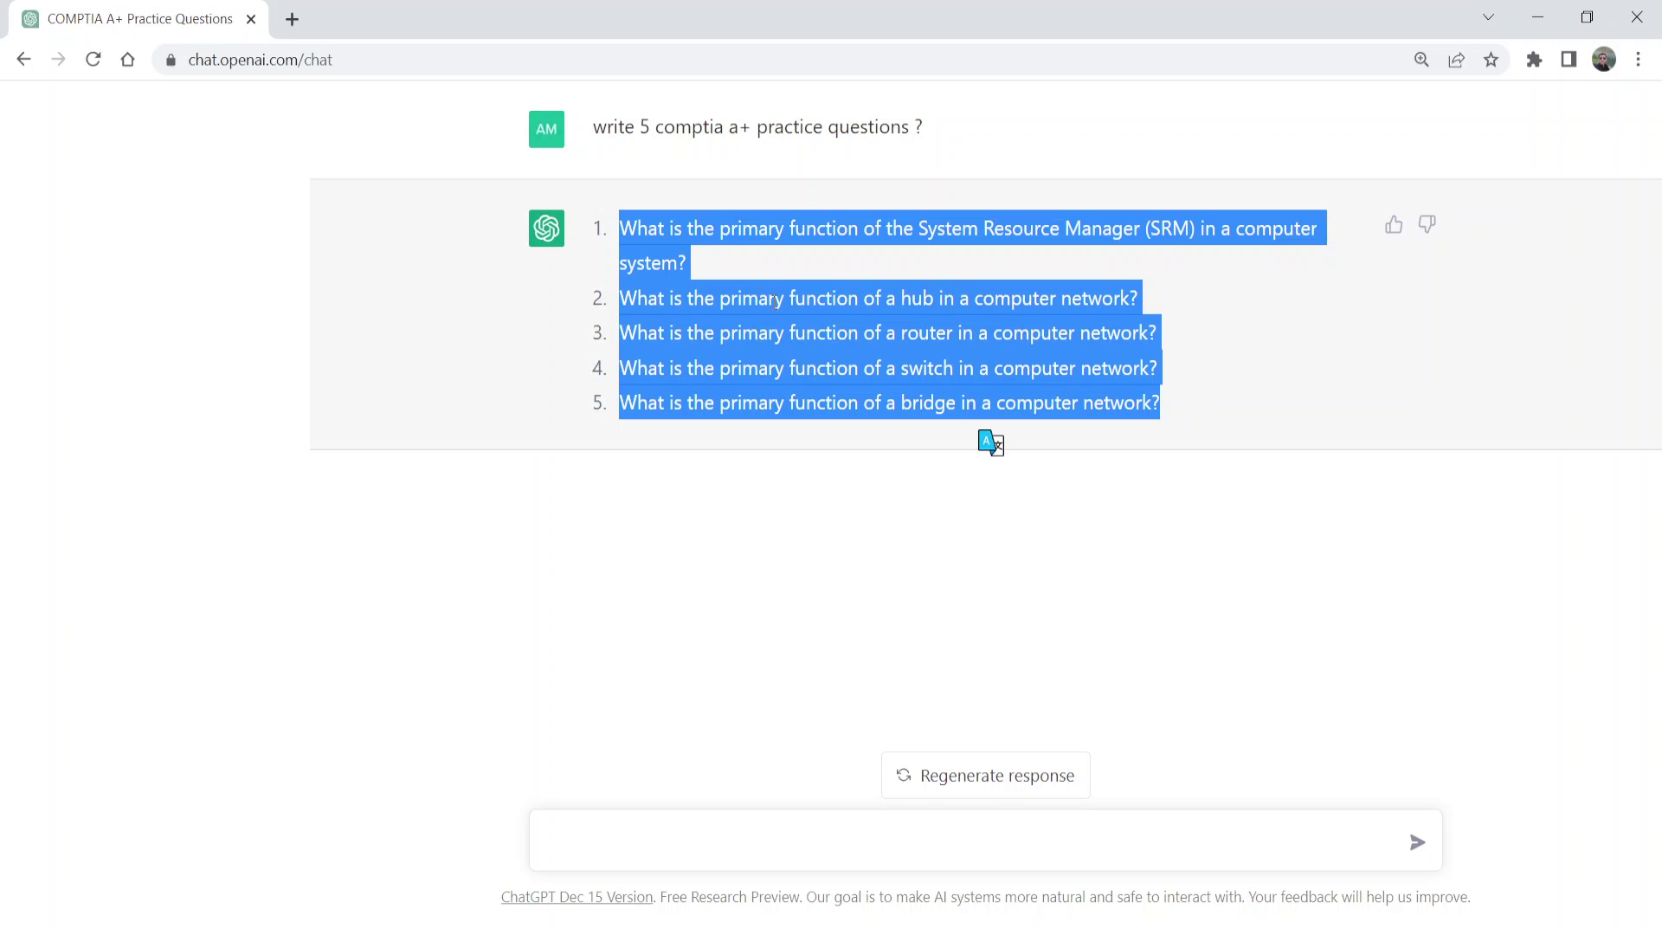
left_click(868, 360)
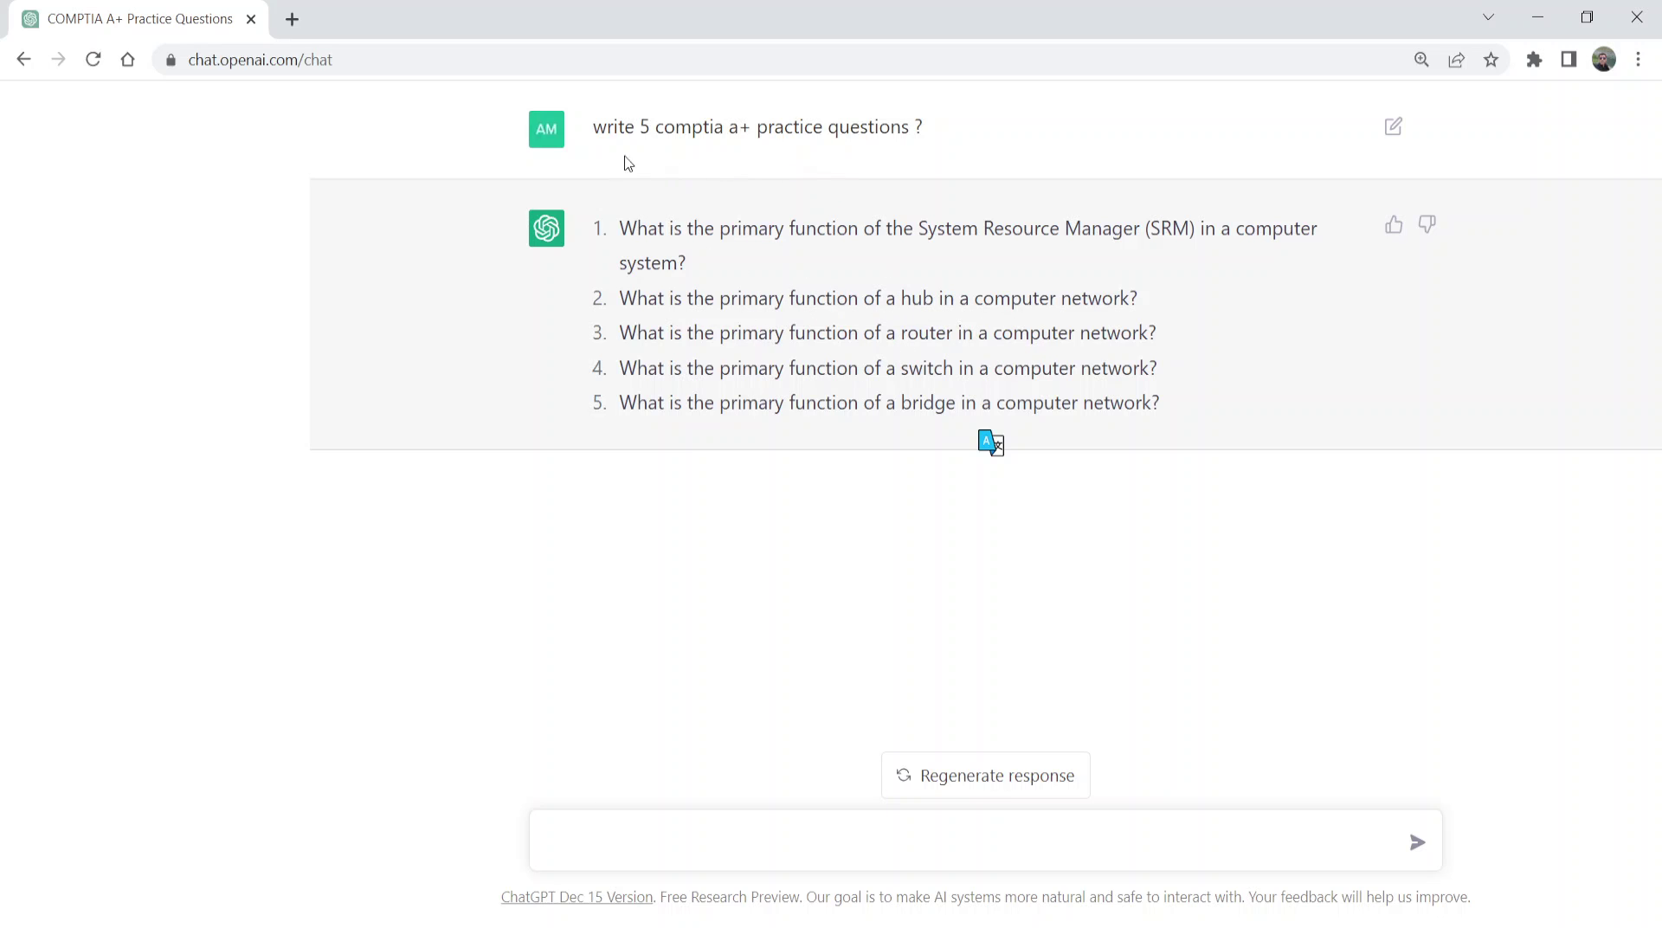
Resend the earlier prompt with 'multiple choice' added: 'write 5 comptia a+ practice multiple choice questions ?'.
left_click_drag(594, 129, 937, 128)
key("ctrl+c")
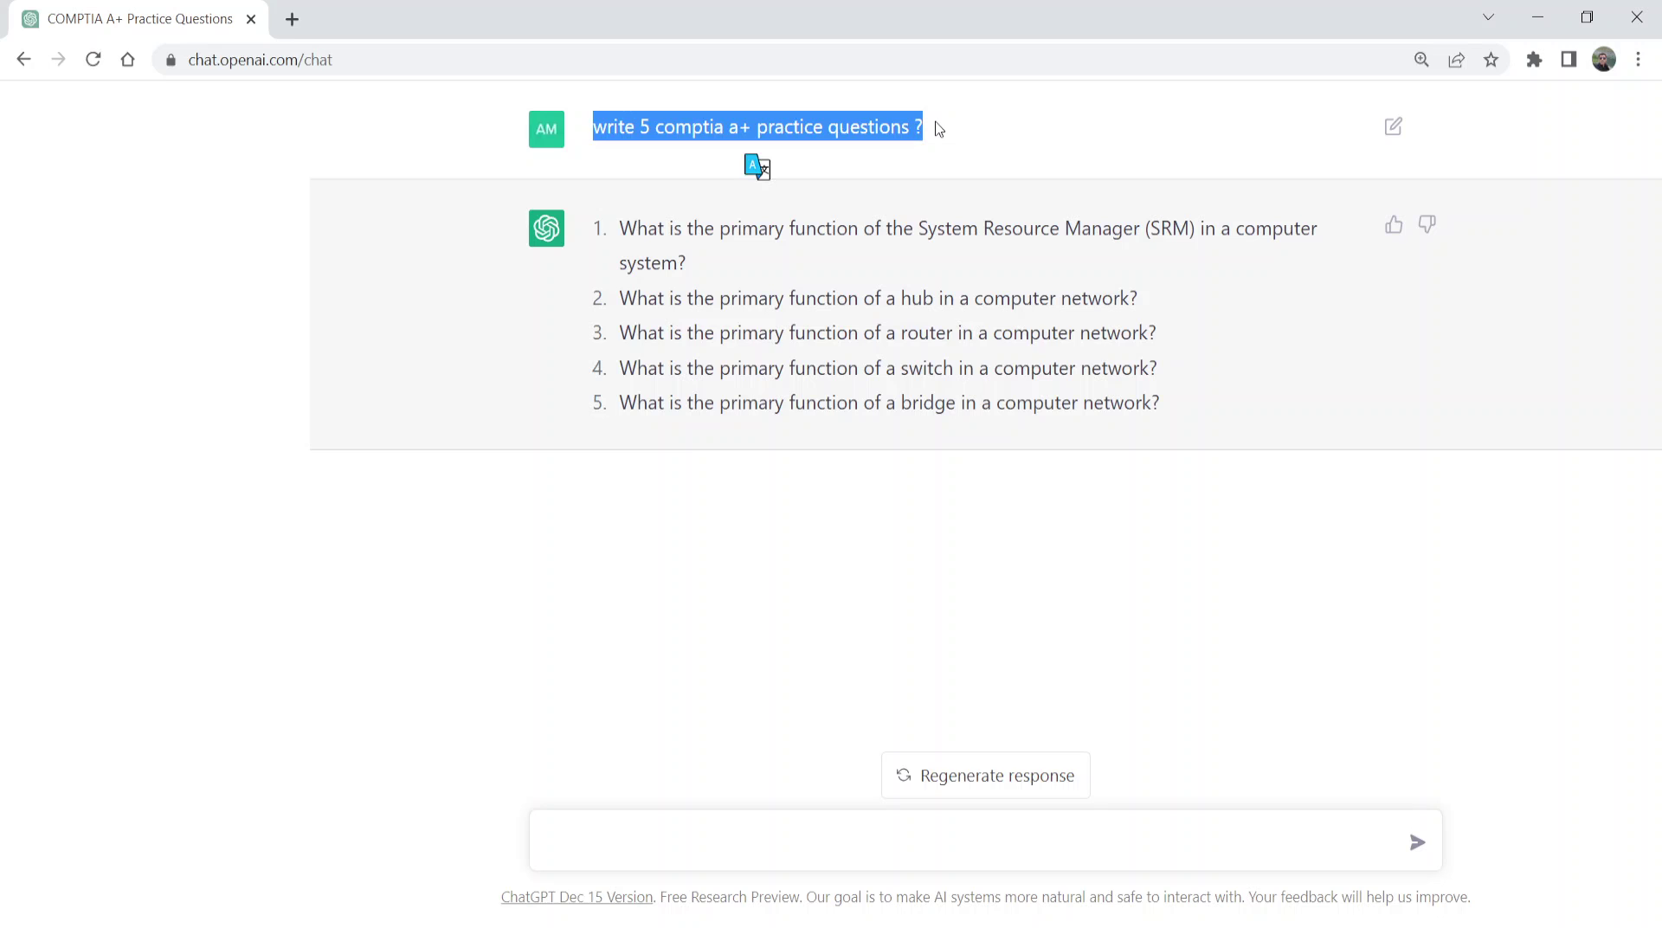
left_click(801, 840)
key("ctrl+v")
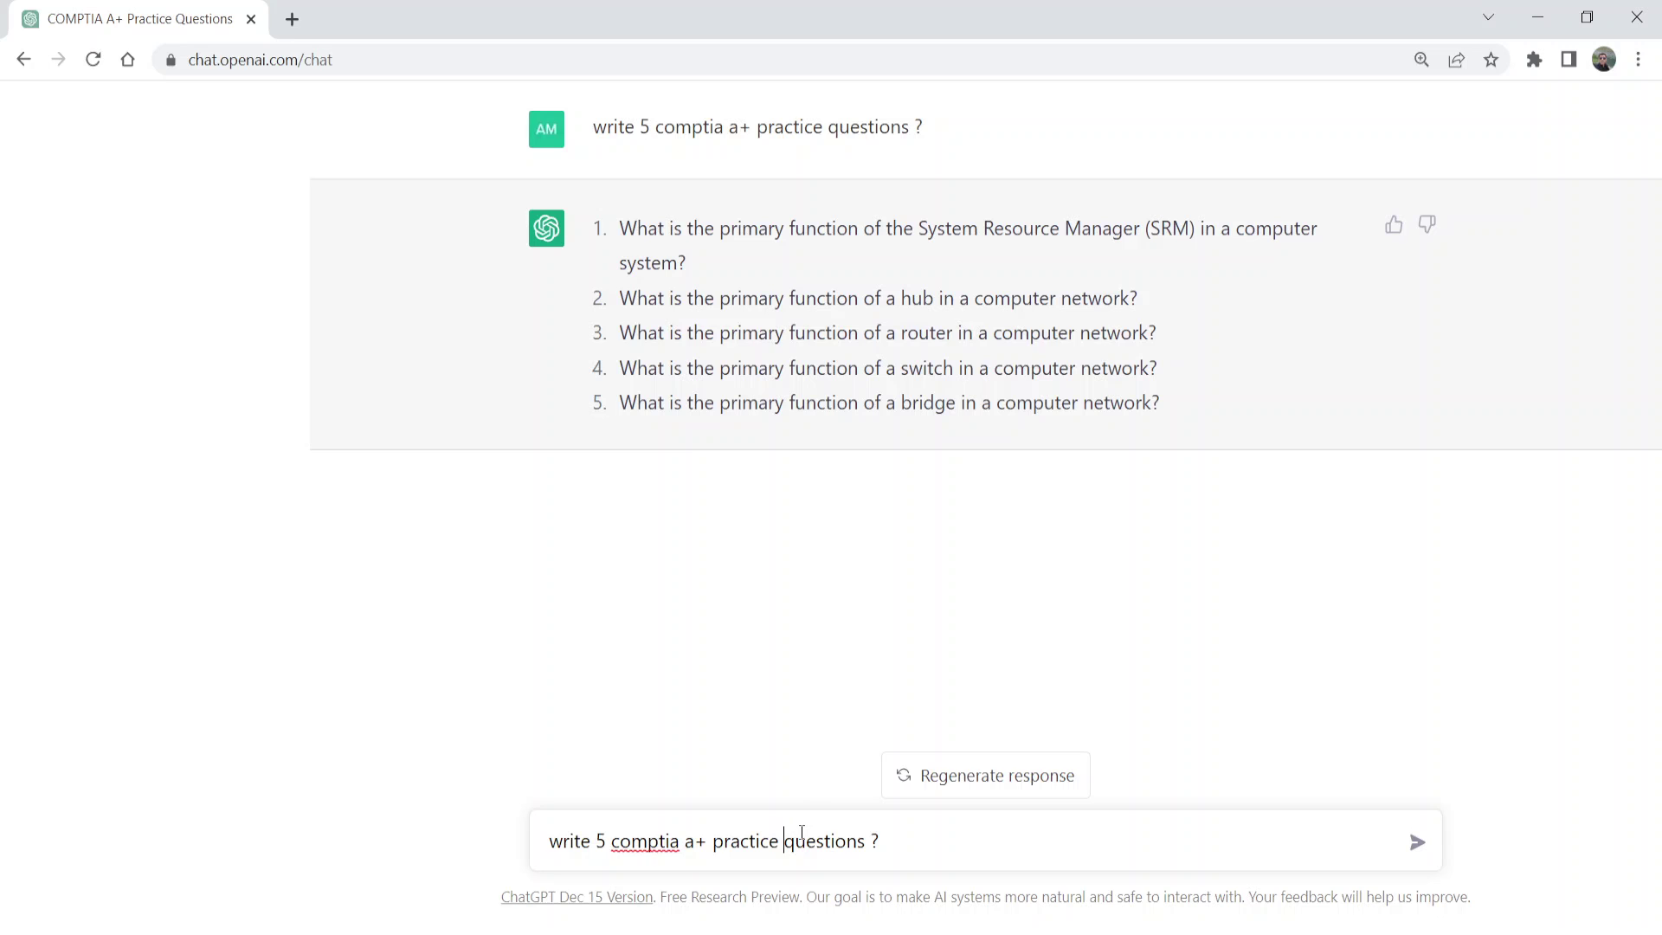
type("multiple choice")
key("Return")
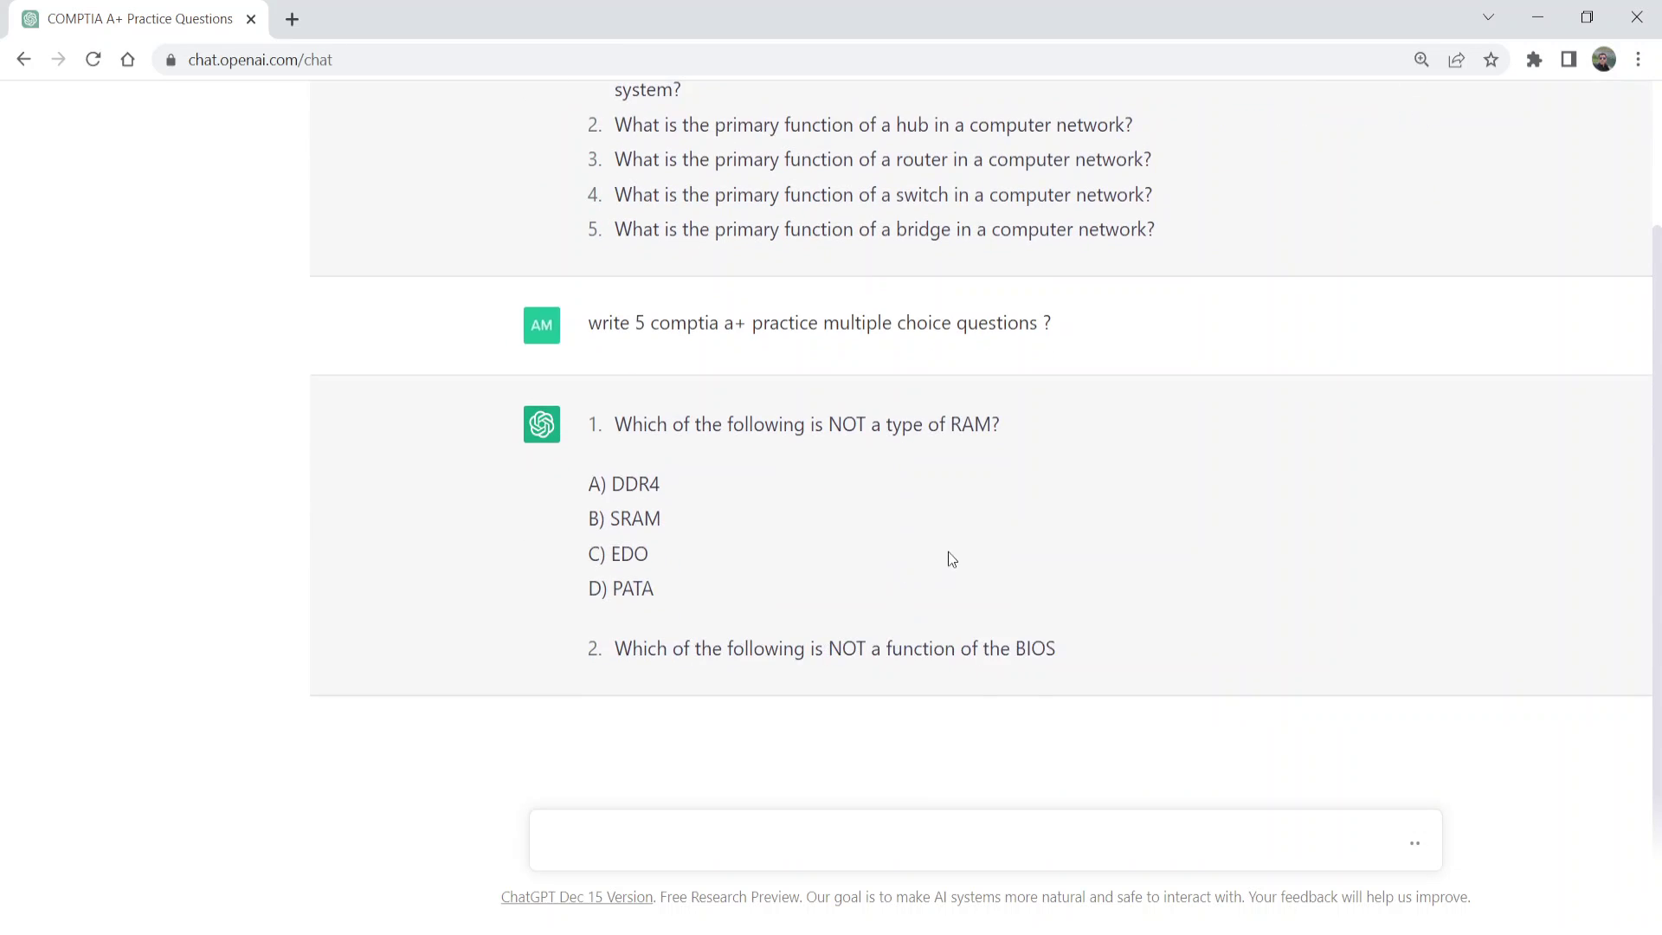
Review the five A–D questions on RAM, BIOS, topologies, operating systems and SSDs.
left_click_drag(605, 299, 661, 405)
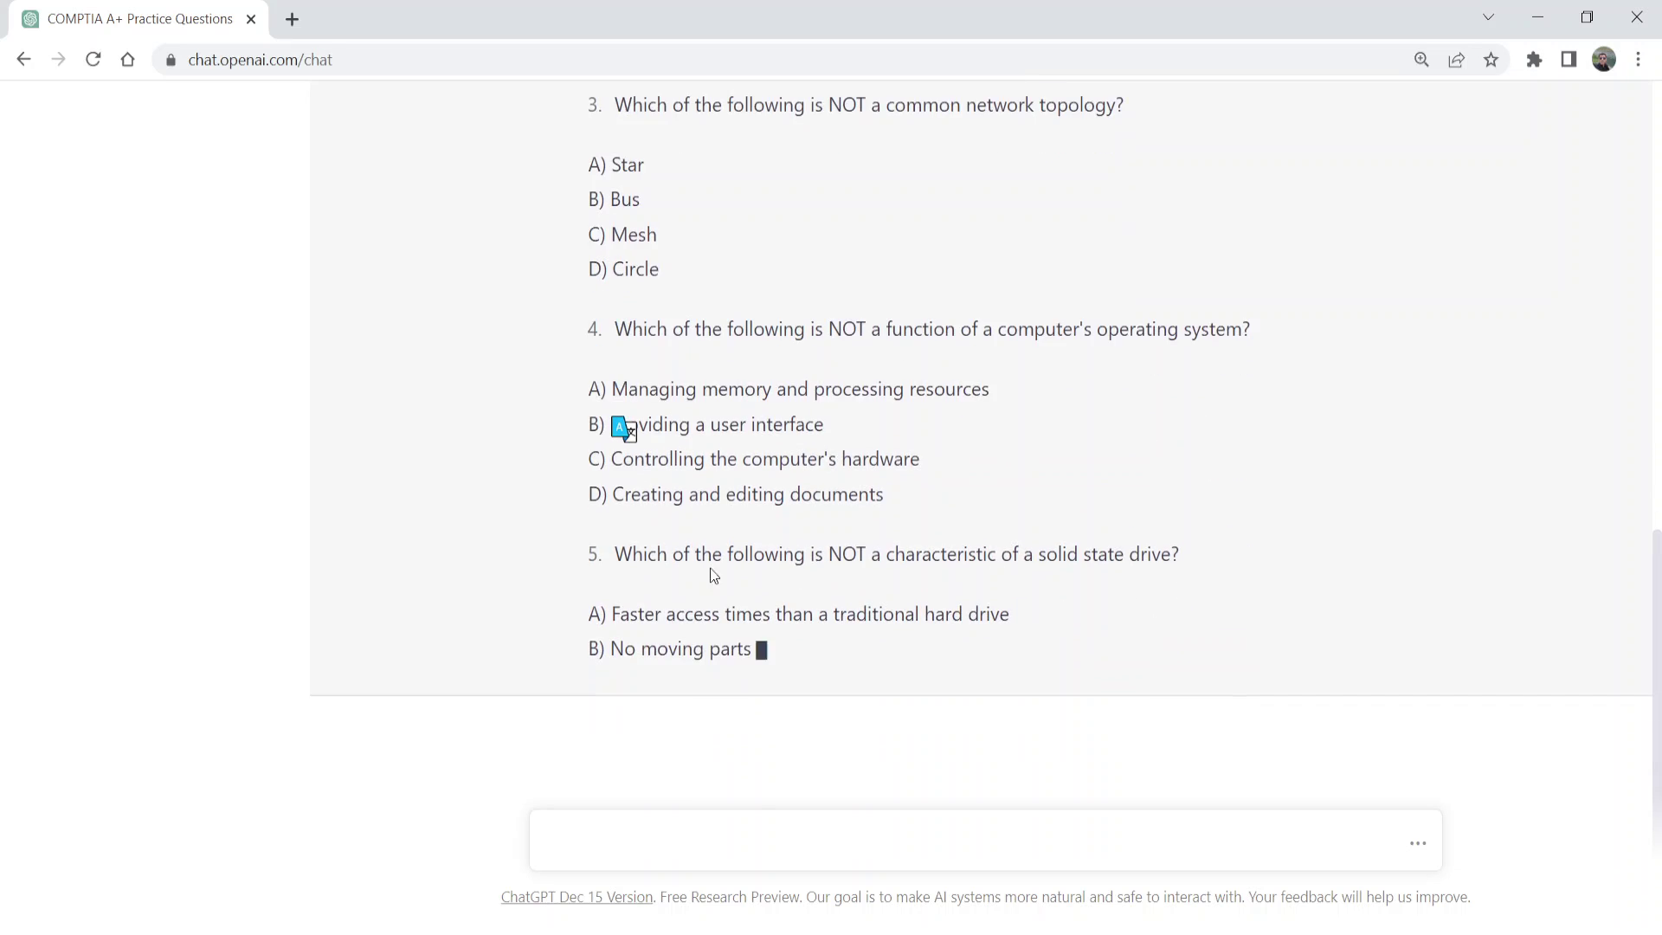
scroll(856, 585, "up", 10)
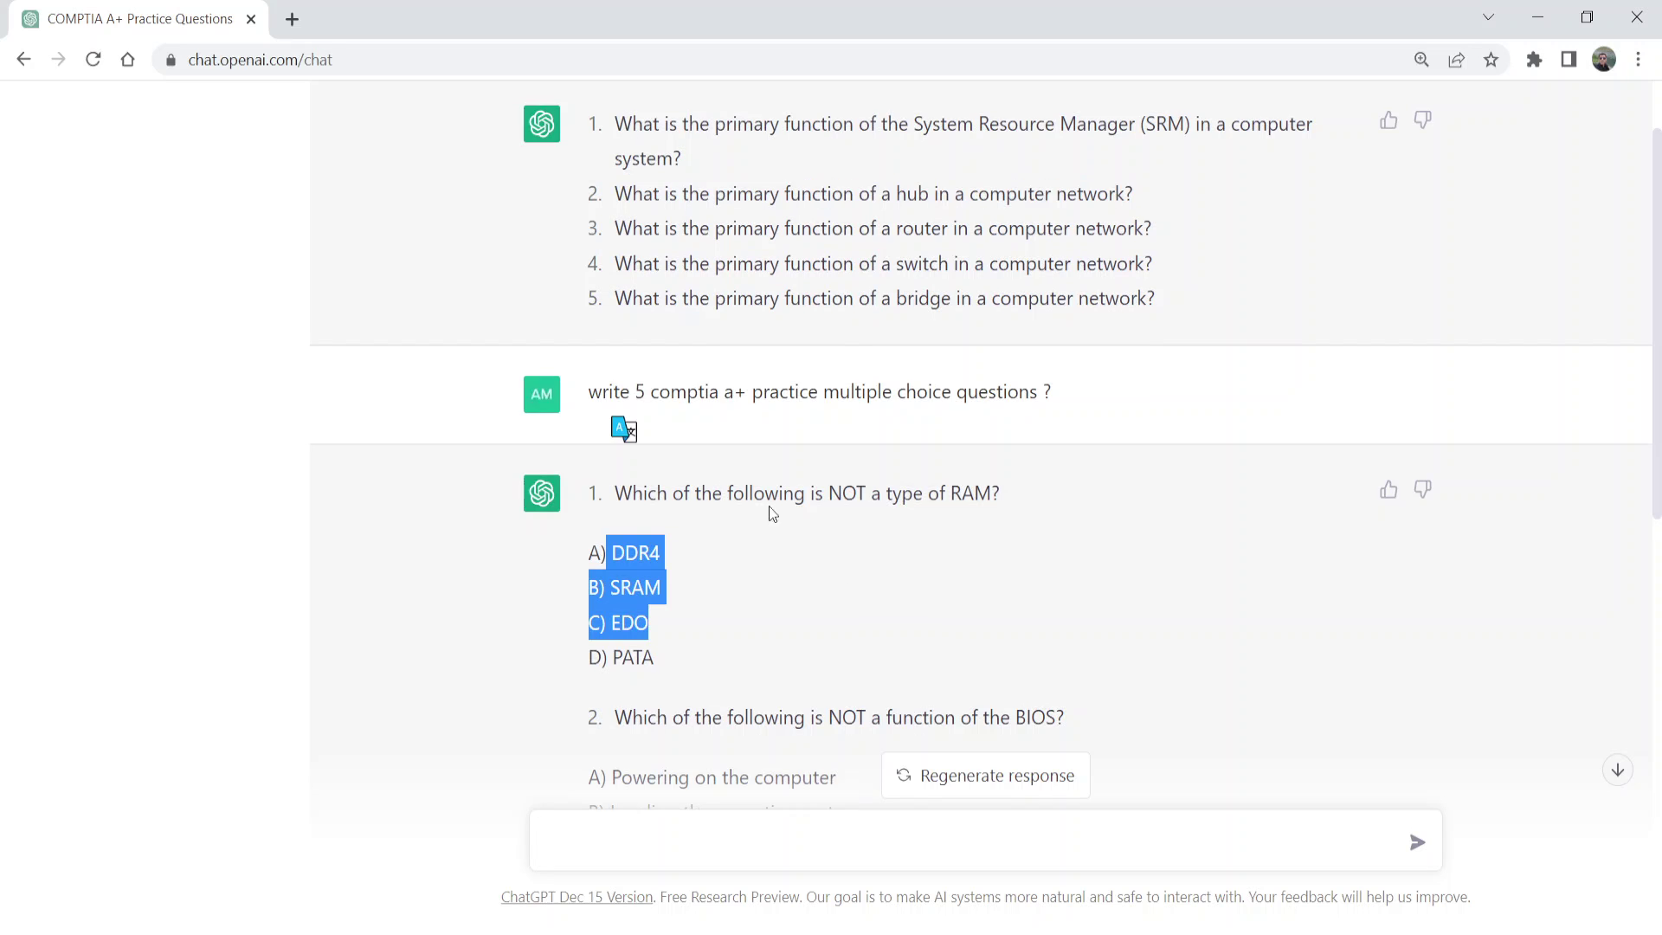
scroll(812, 443, "down", 8)
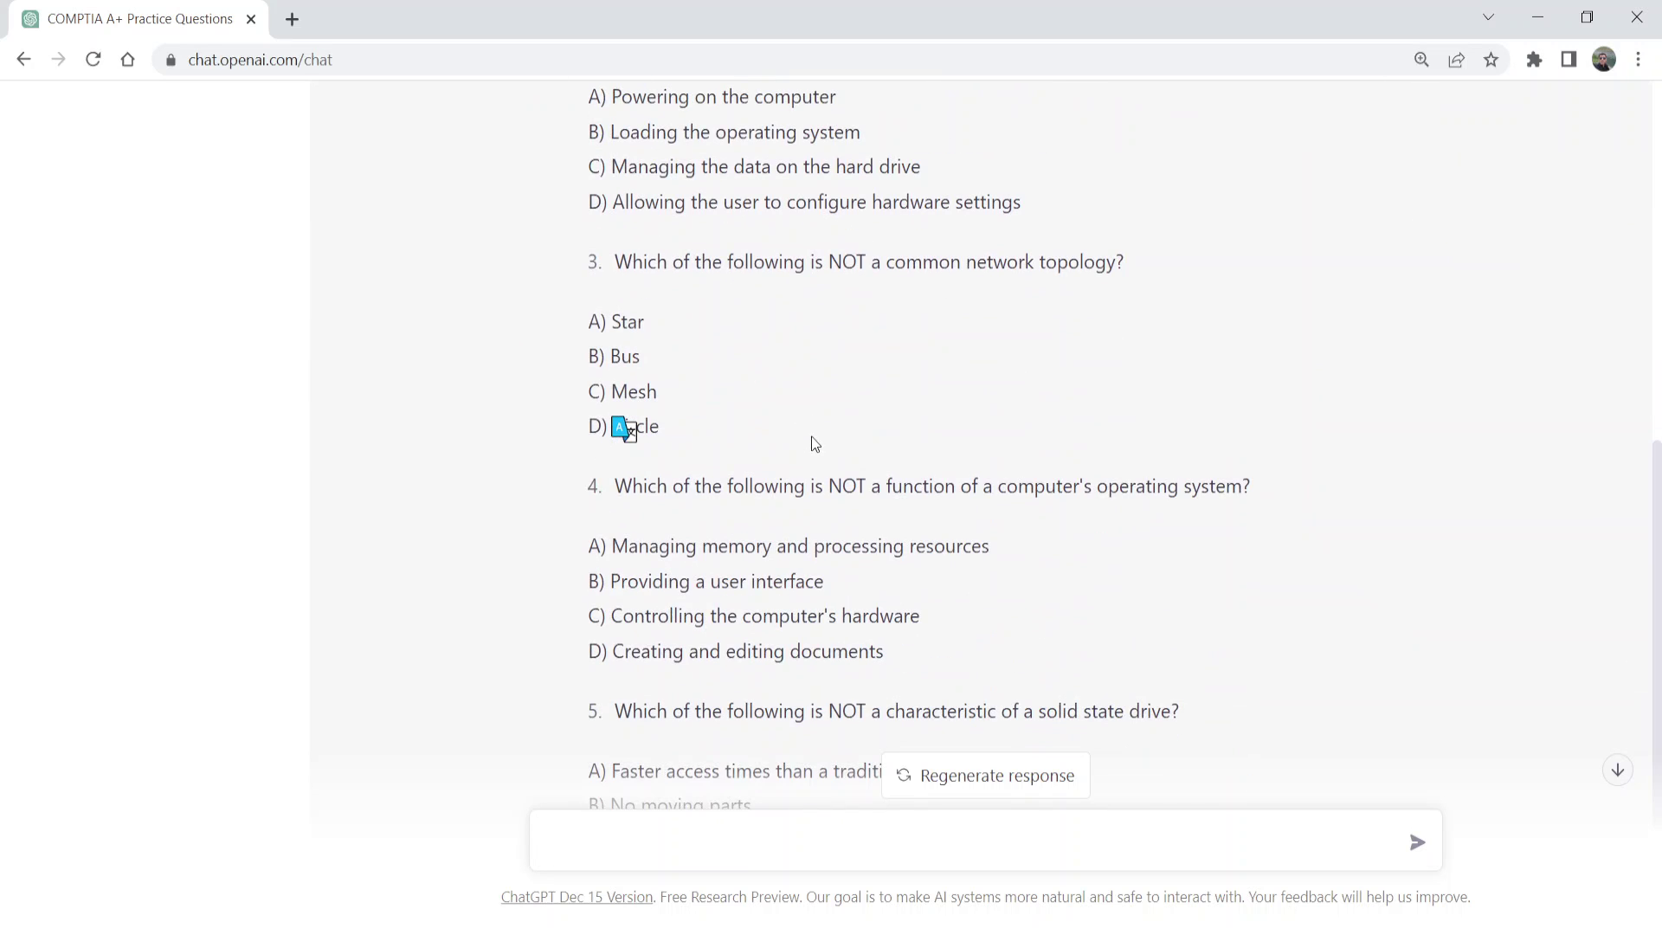
scroll(810, 442, "up", 6)
left_click(778, 424)
scroll(779, 424, "down", 9)
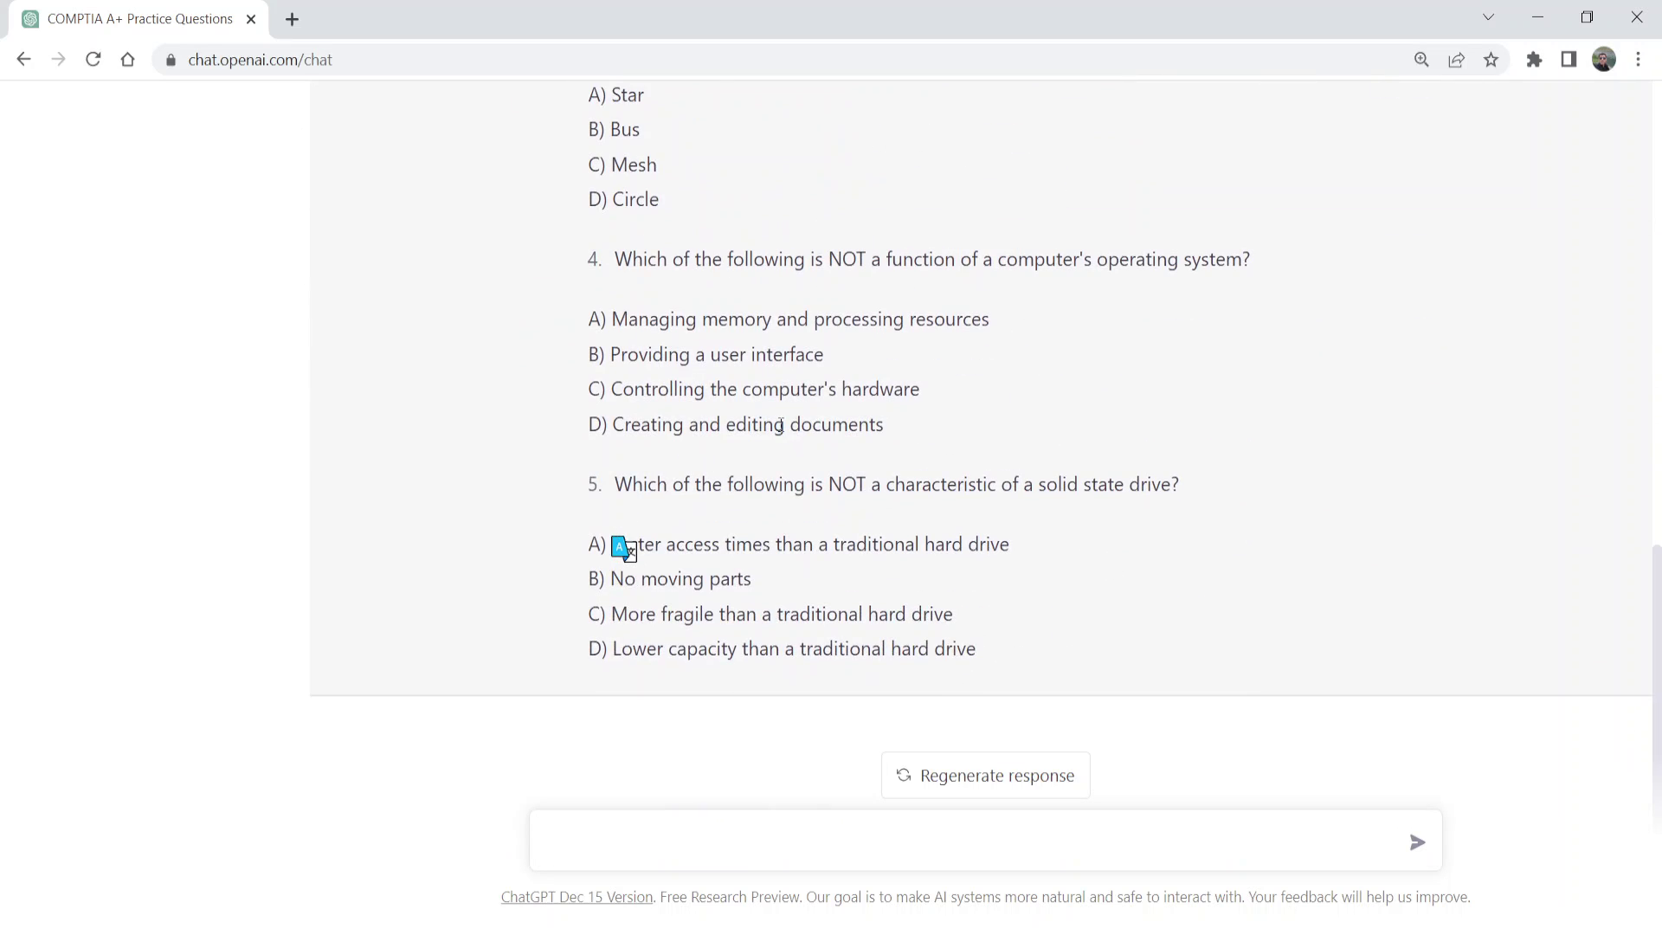
scroll(779, 424, "up", 10)
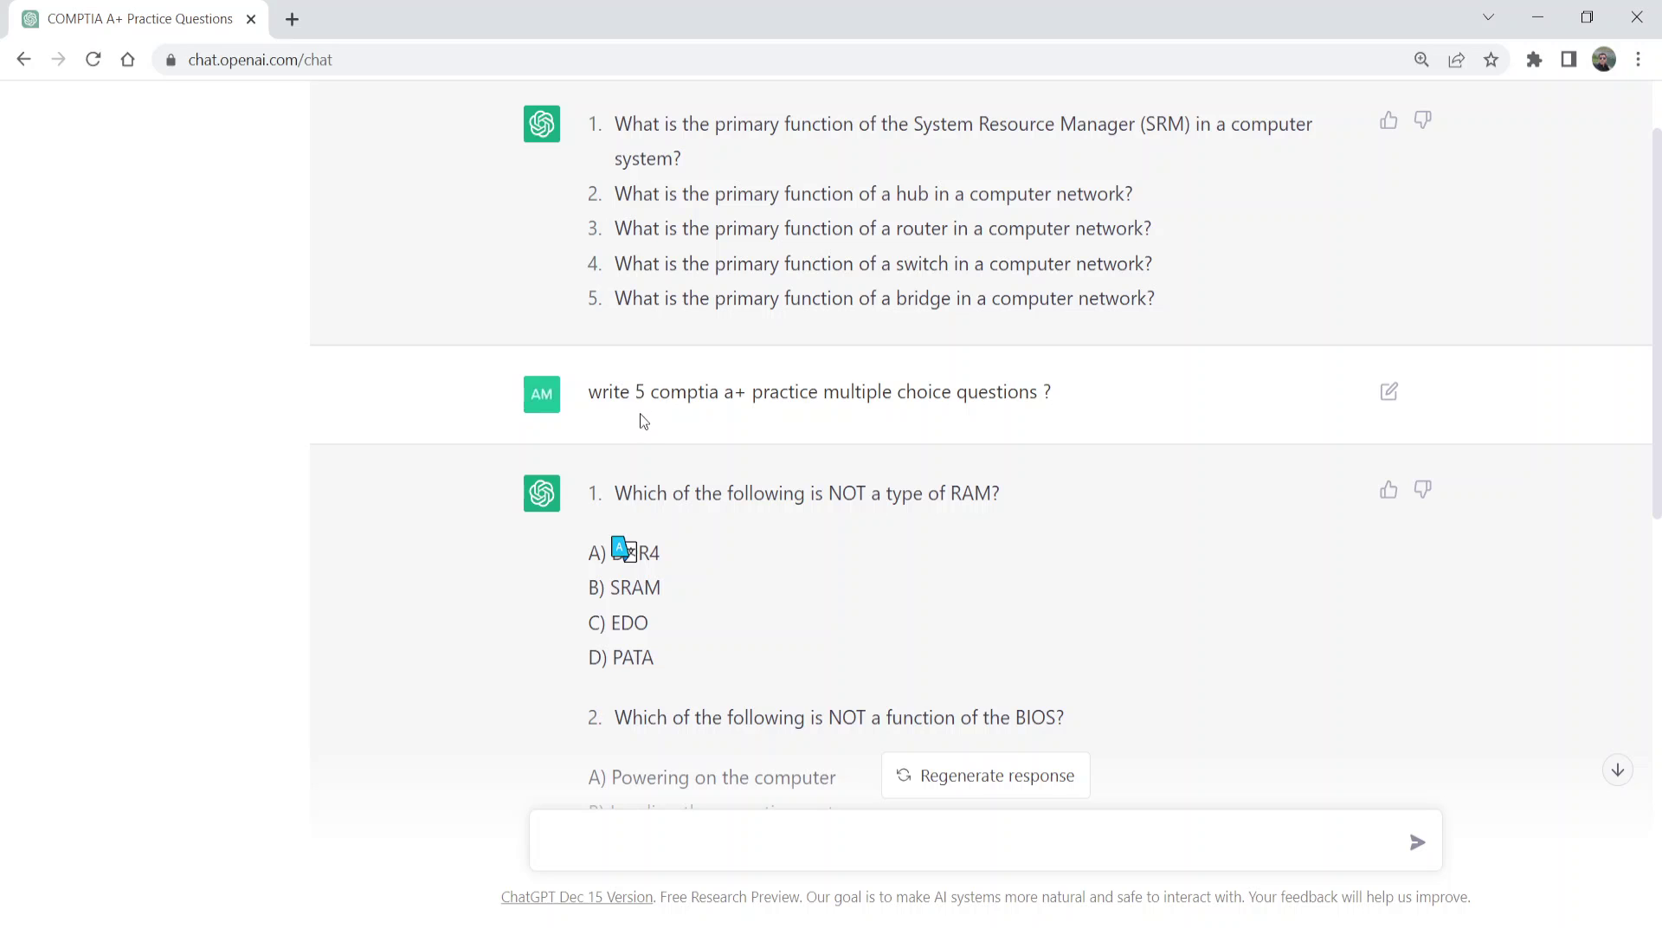
scroll(675, 432, "down", 3)
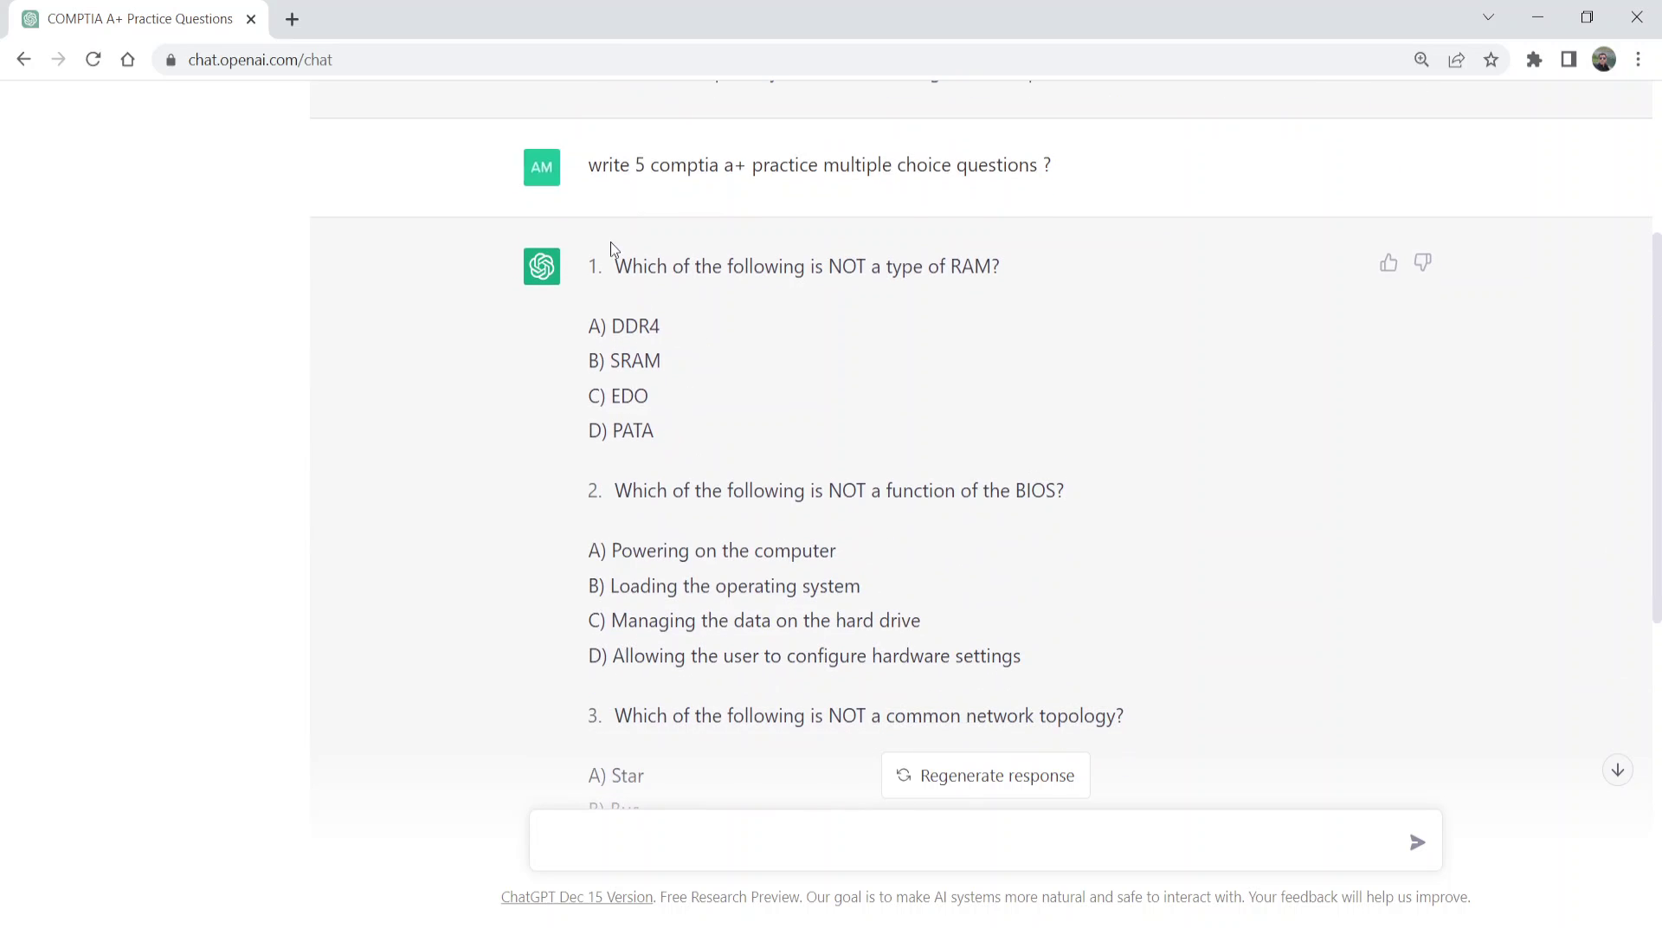
left_click_drag(612, 251, 894, 690)
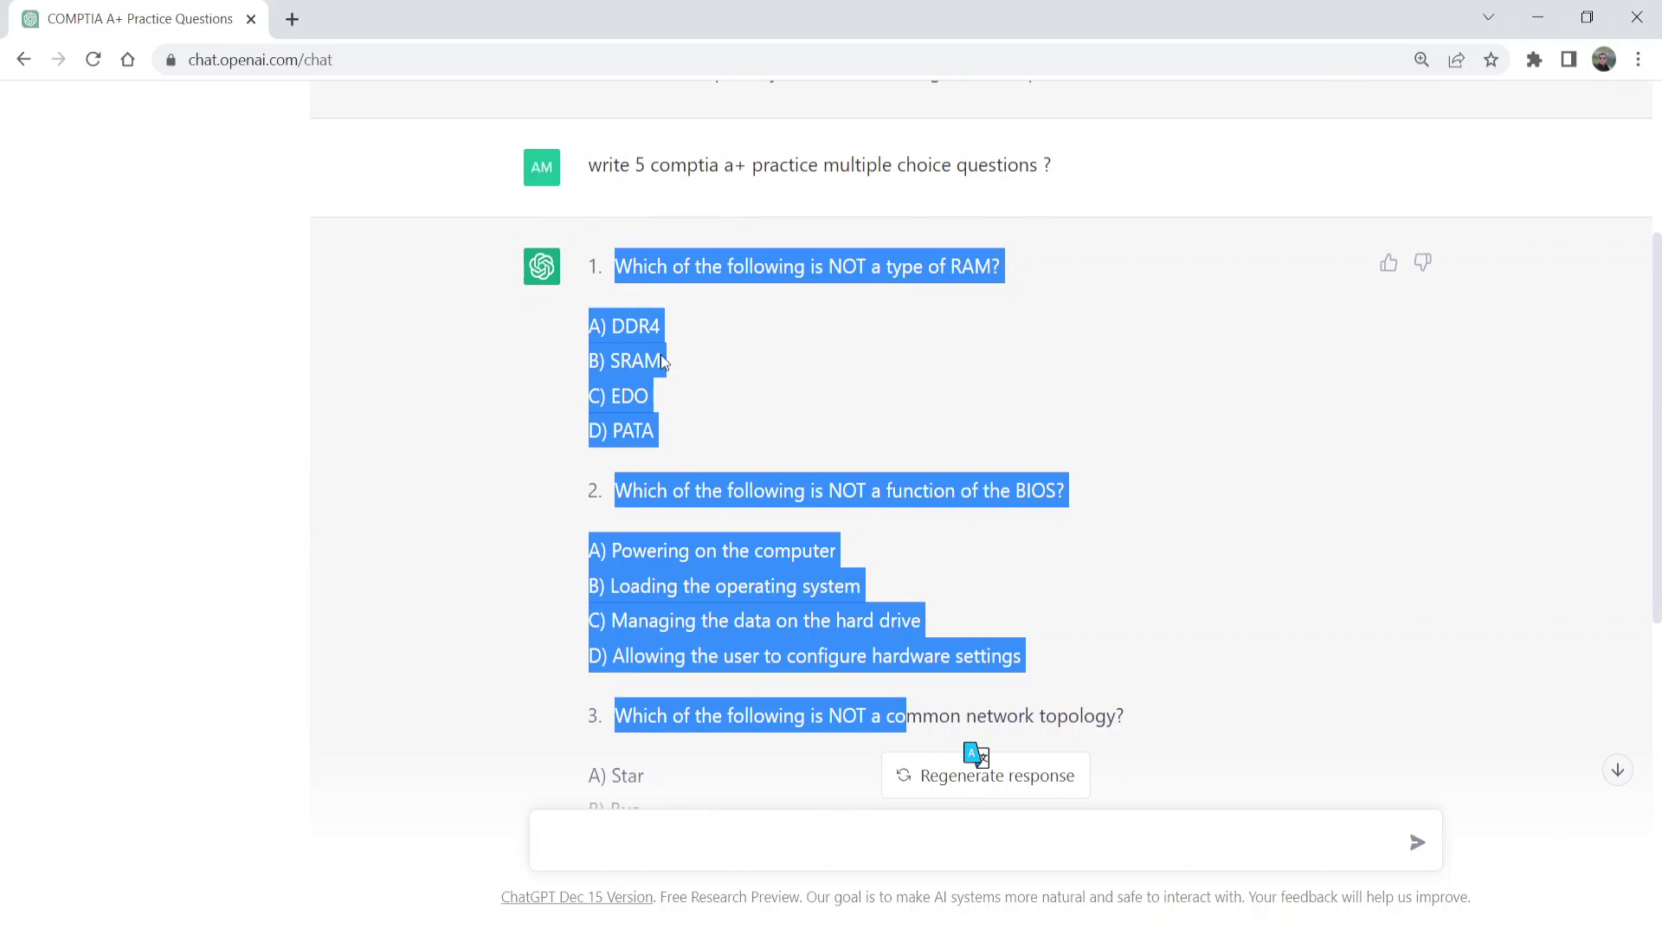
scroll(667, 355, "down", 8)
scroll(665, 353, "up", 10)
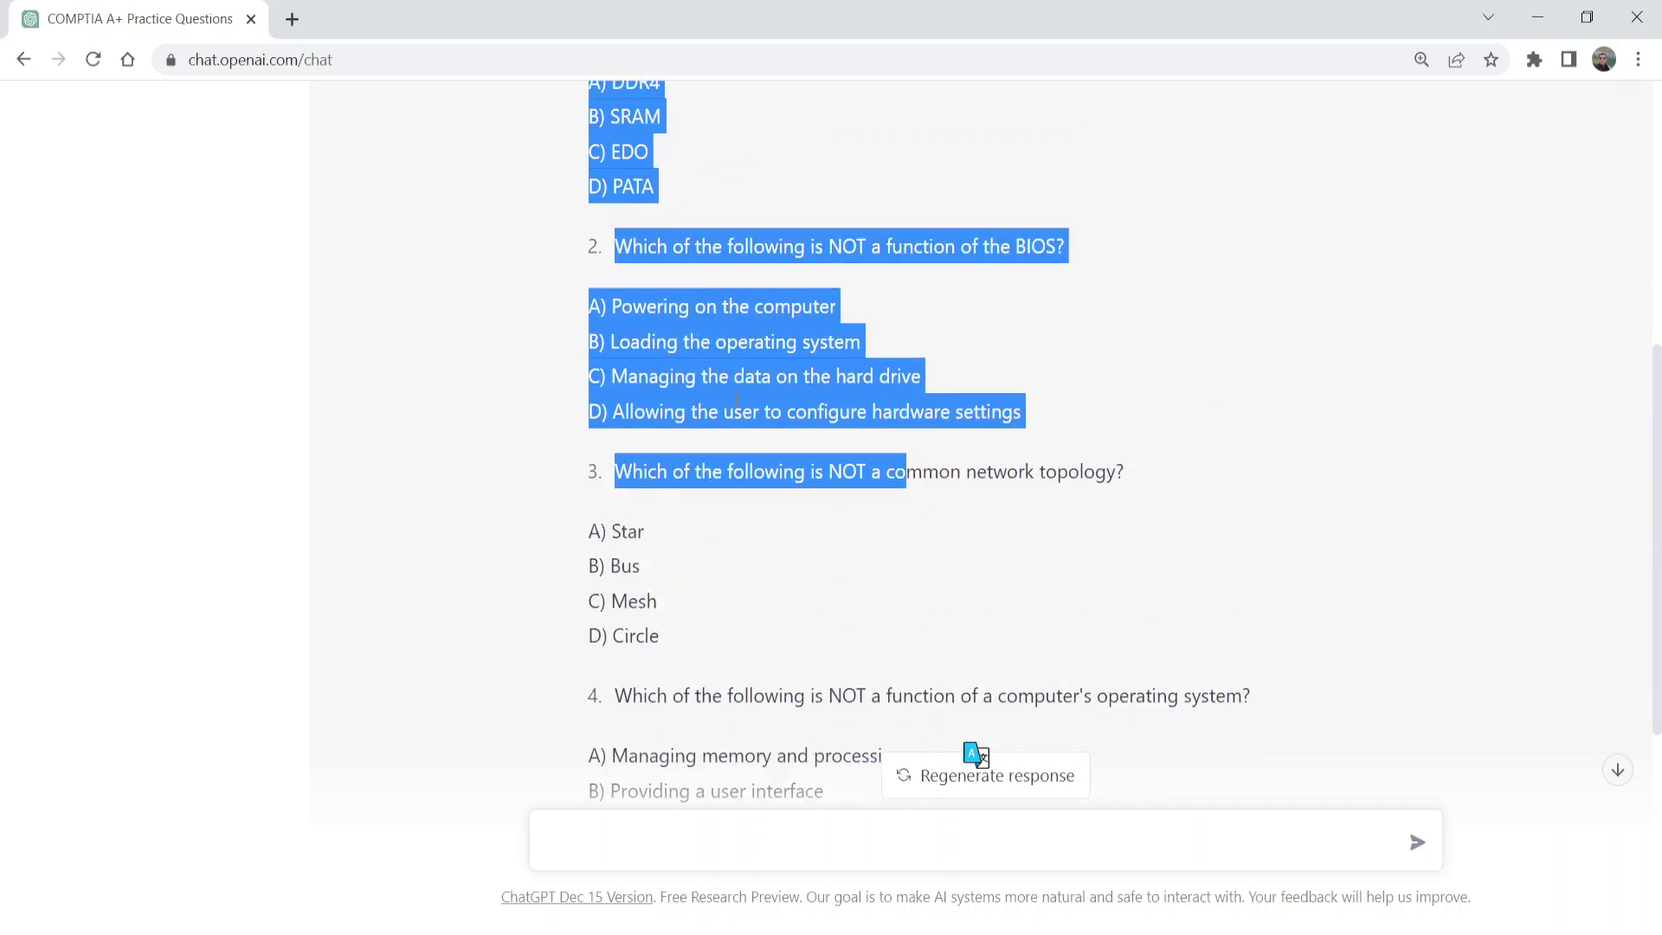
left_click_drag(581, 400, 1052, 386)
key("ctrl+c")
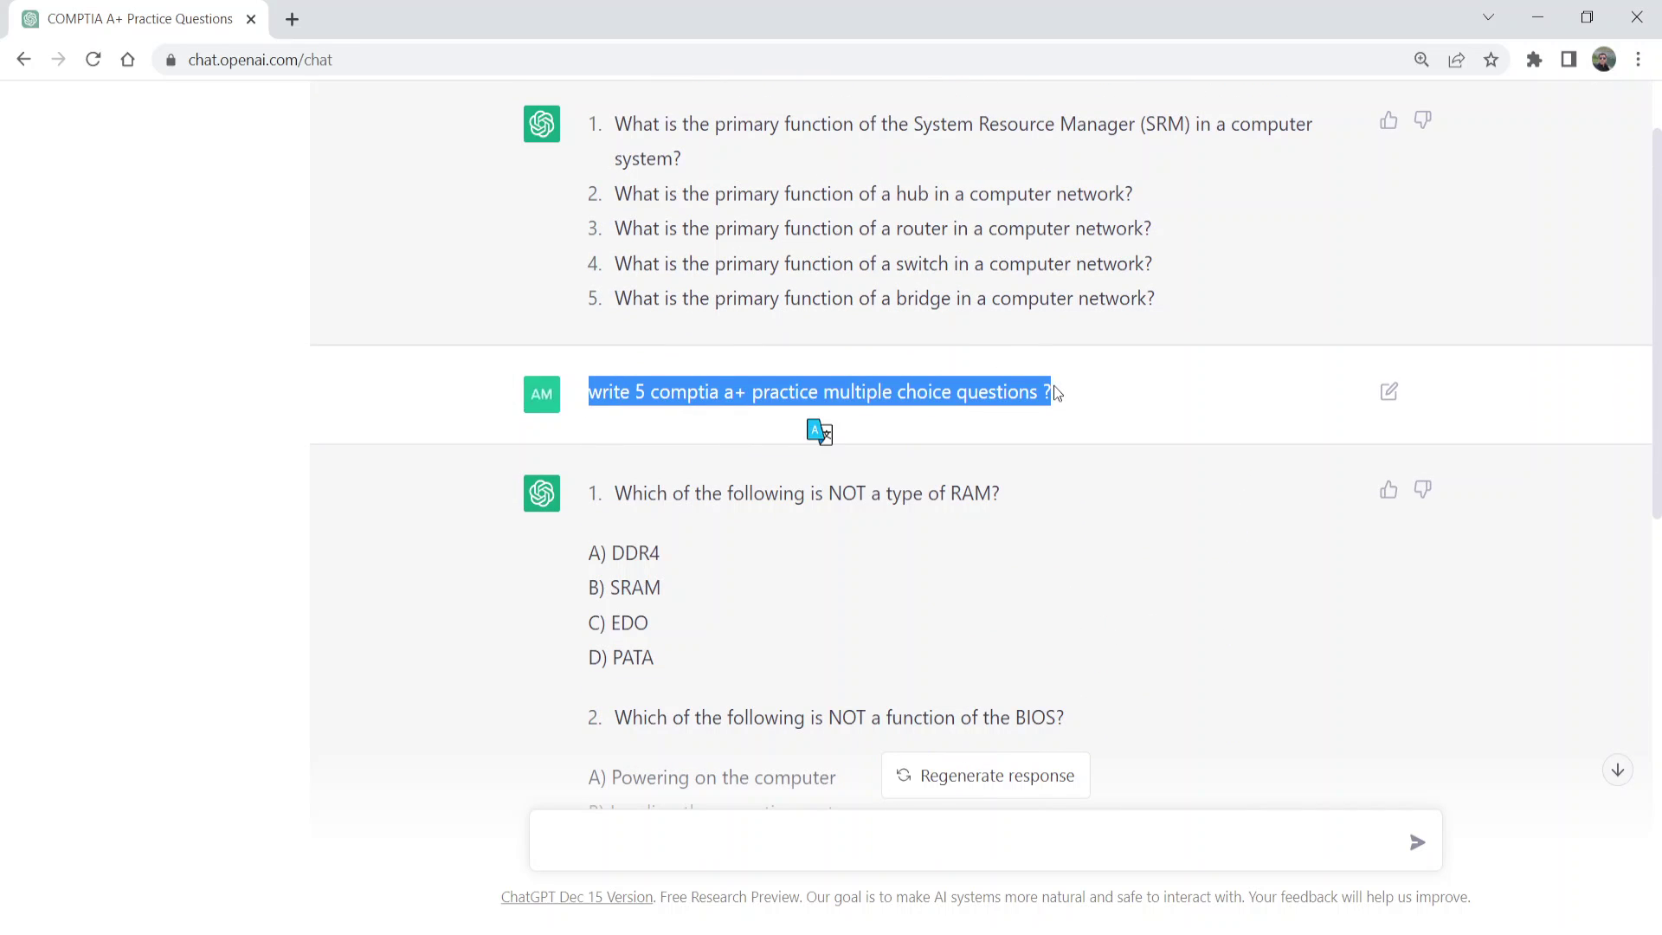
scroll(1050, 407, "down", 10)
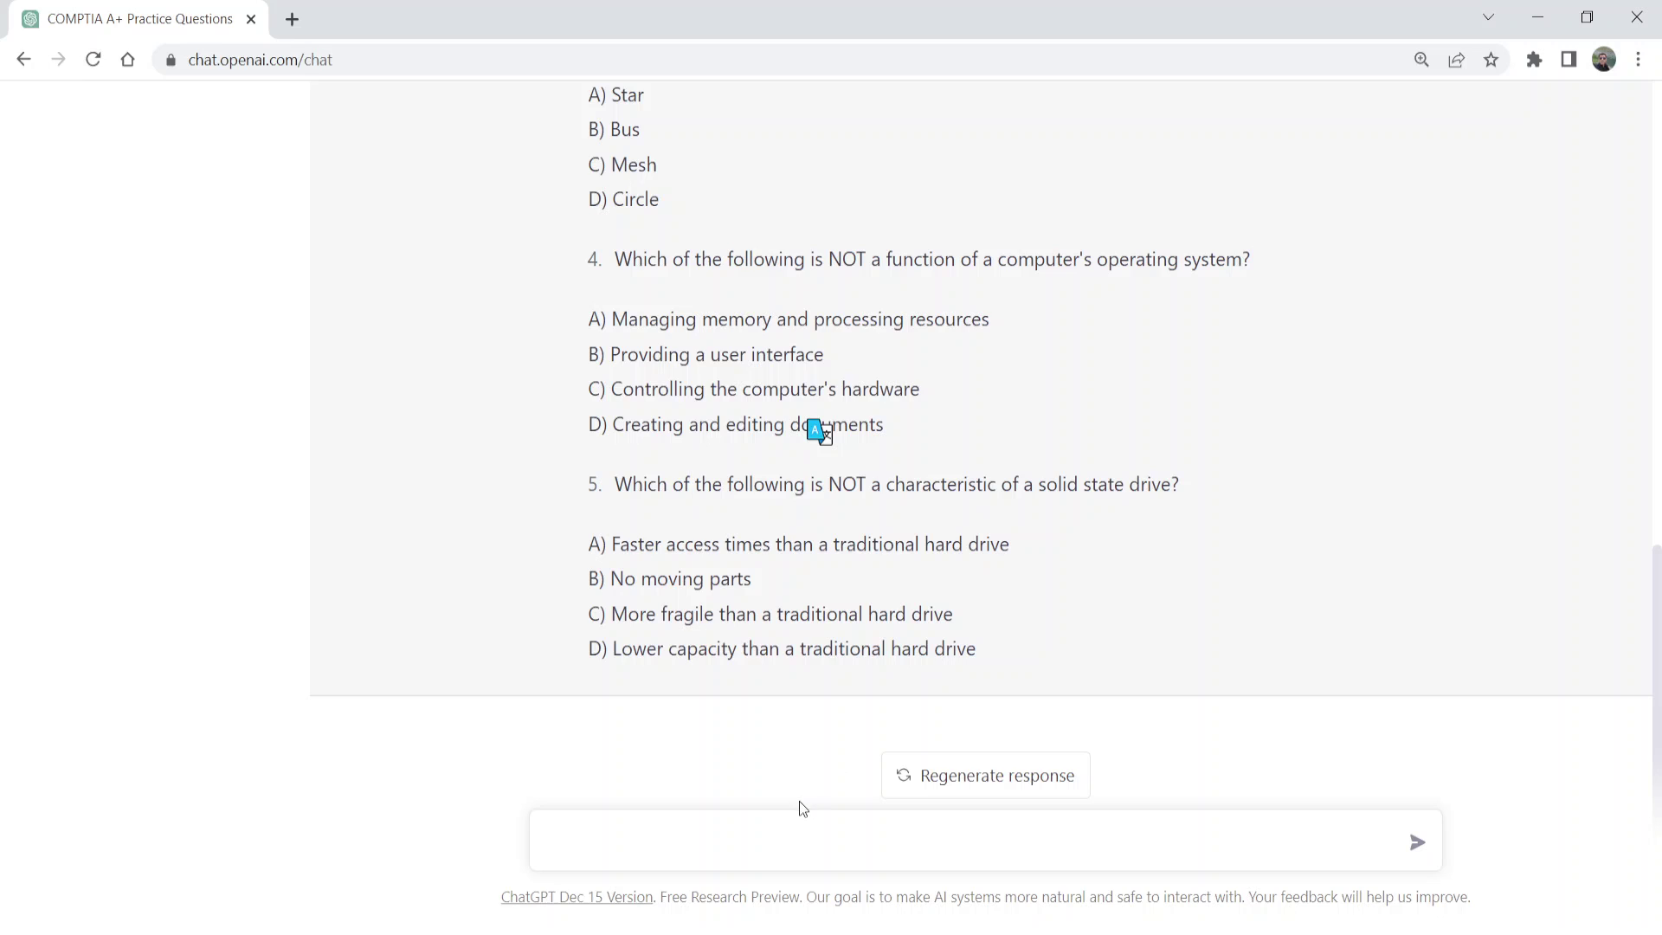
left_click(796, 832)
key("ctrl+v")
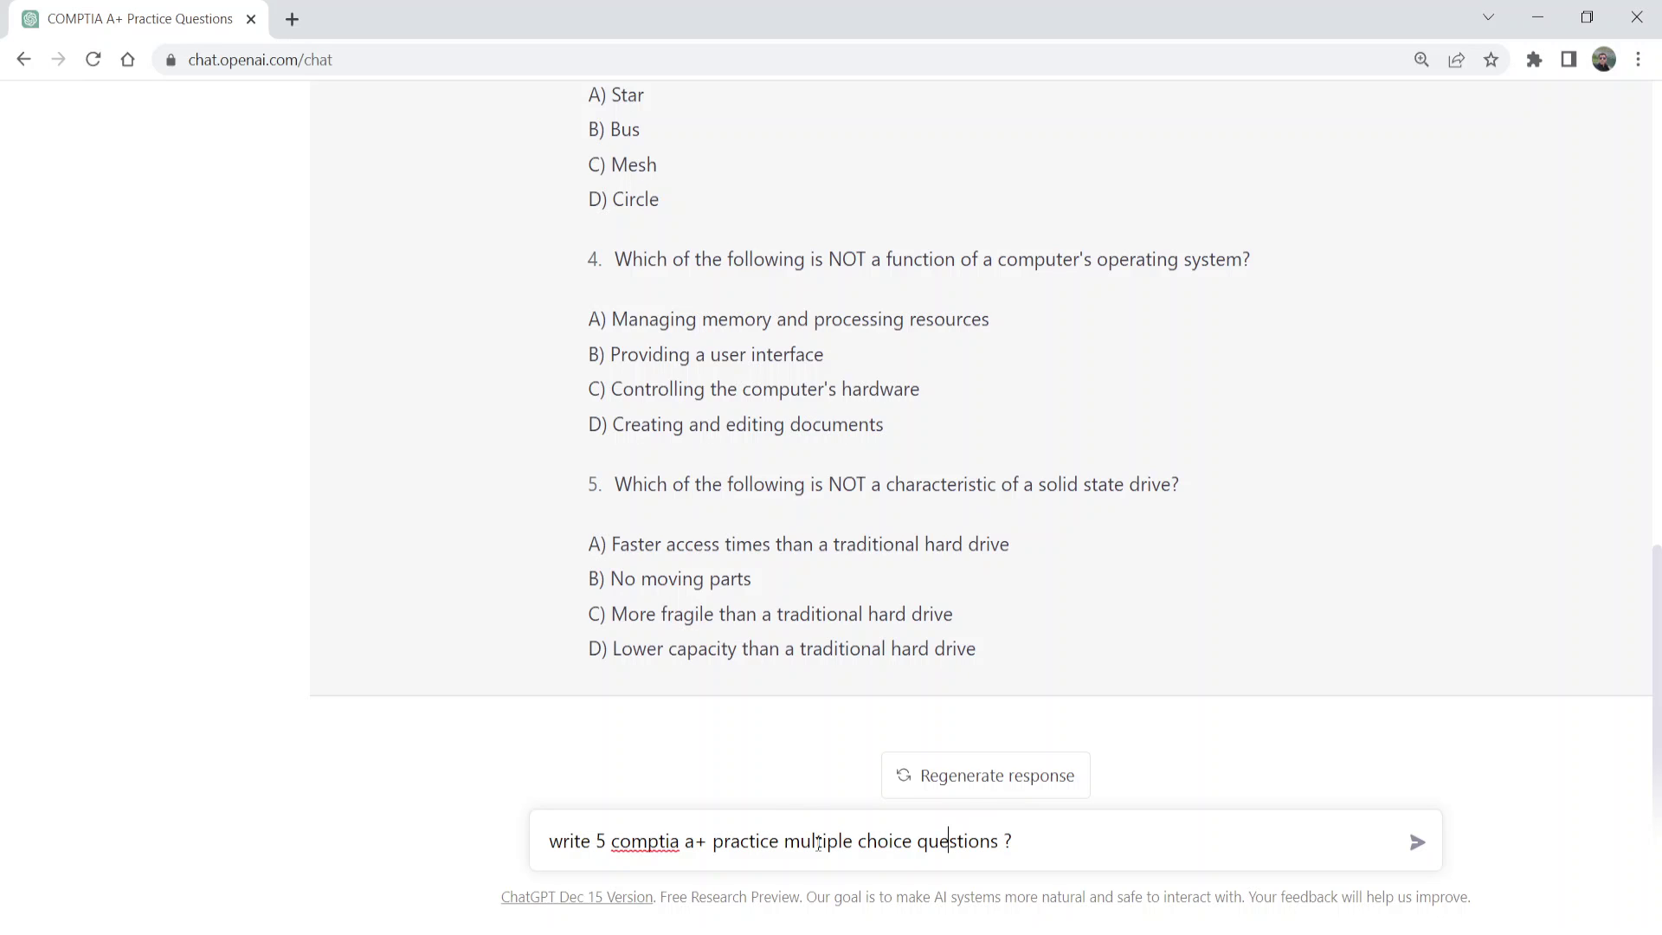
type("with answers")
key("Return")
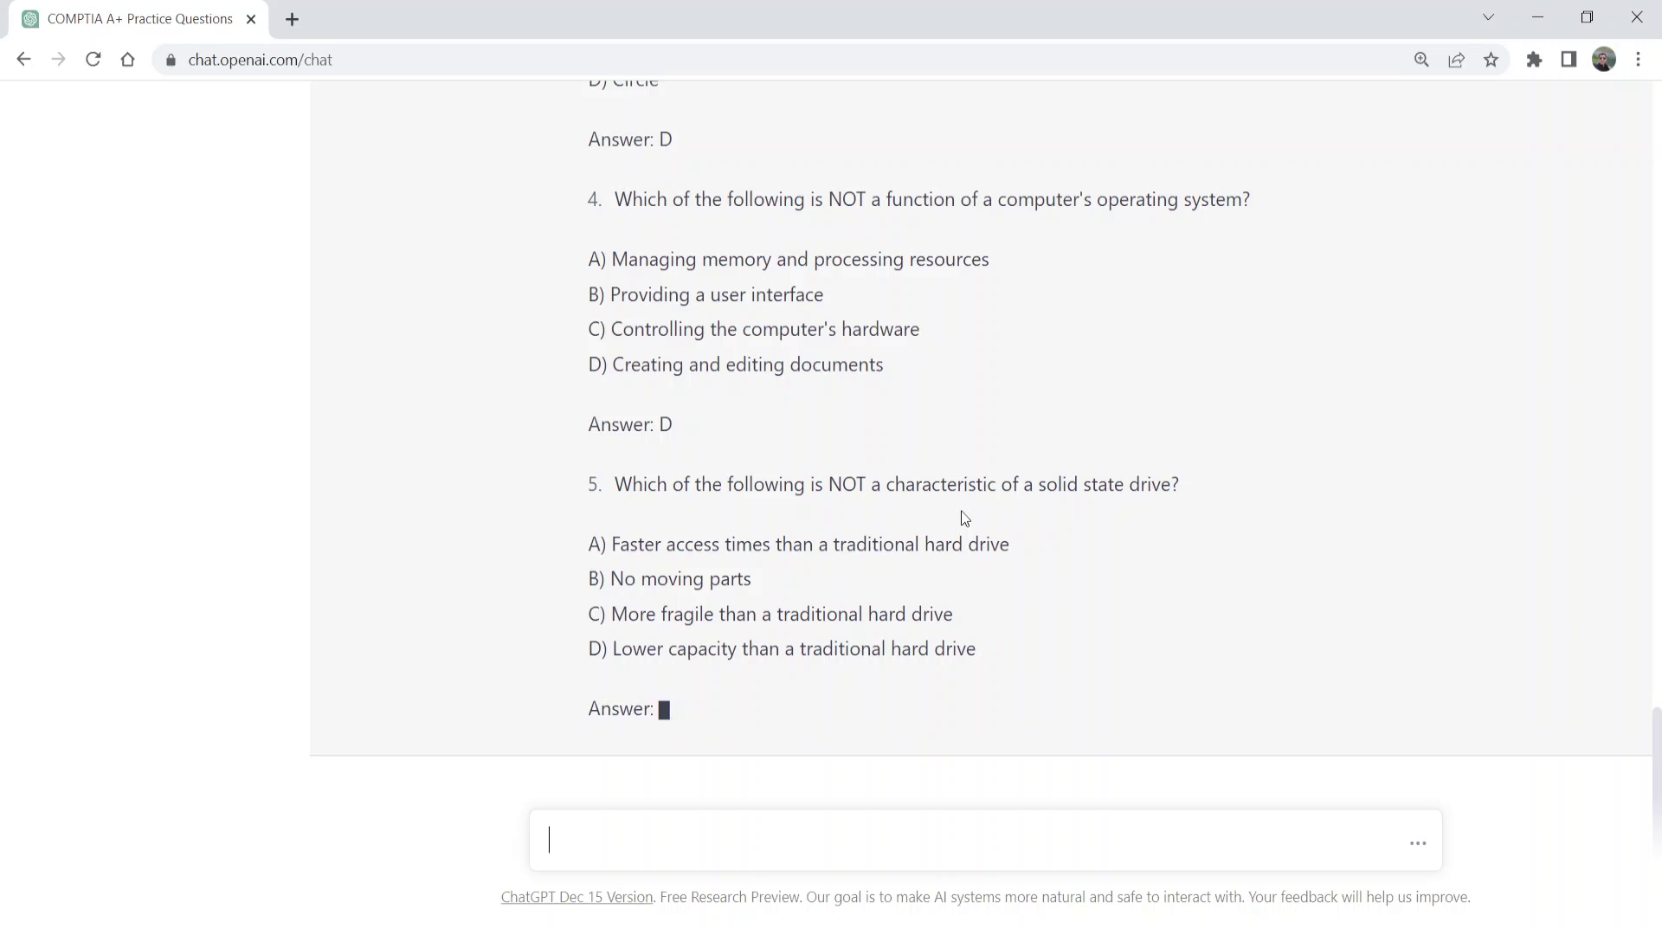
scroll(960, 502, "up", 12)
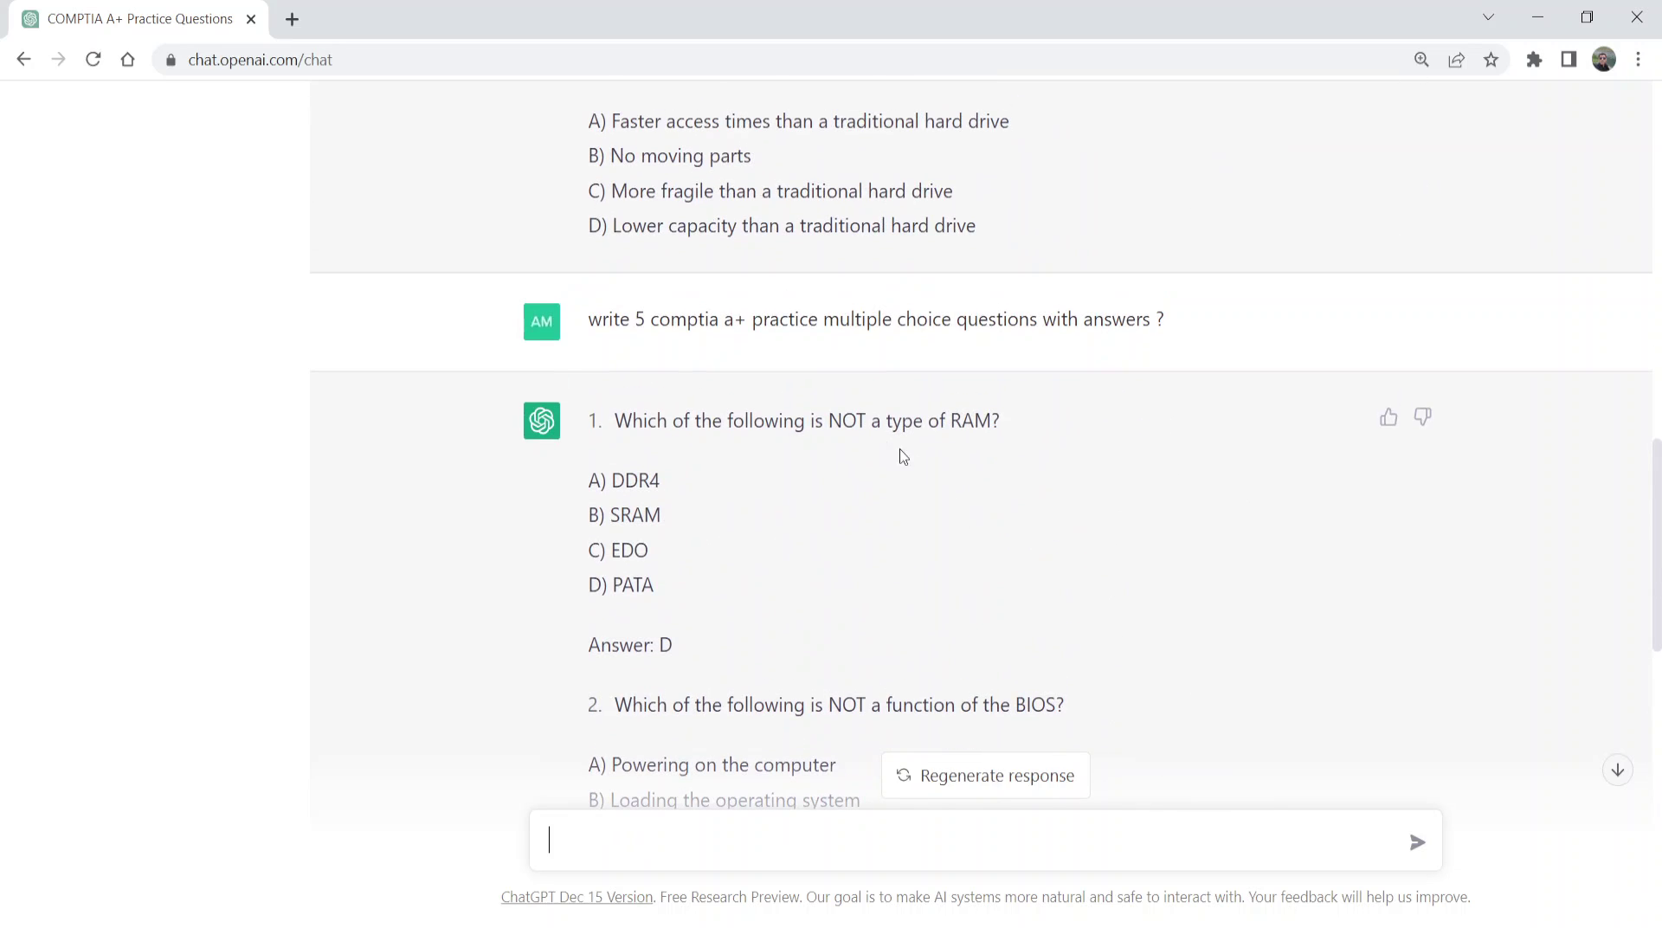
left_click_drag(634, 319, 652, 320)
left_click_drag(585, 419, 699, 501)
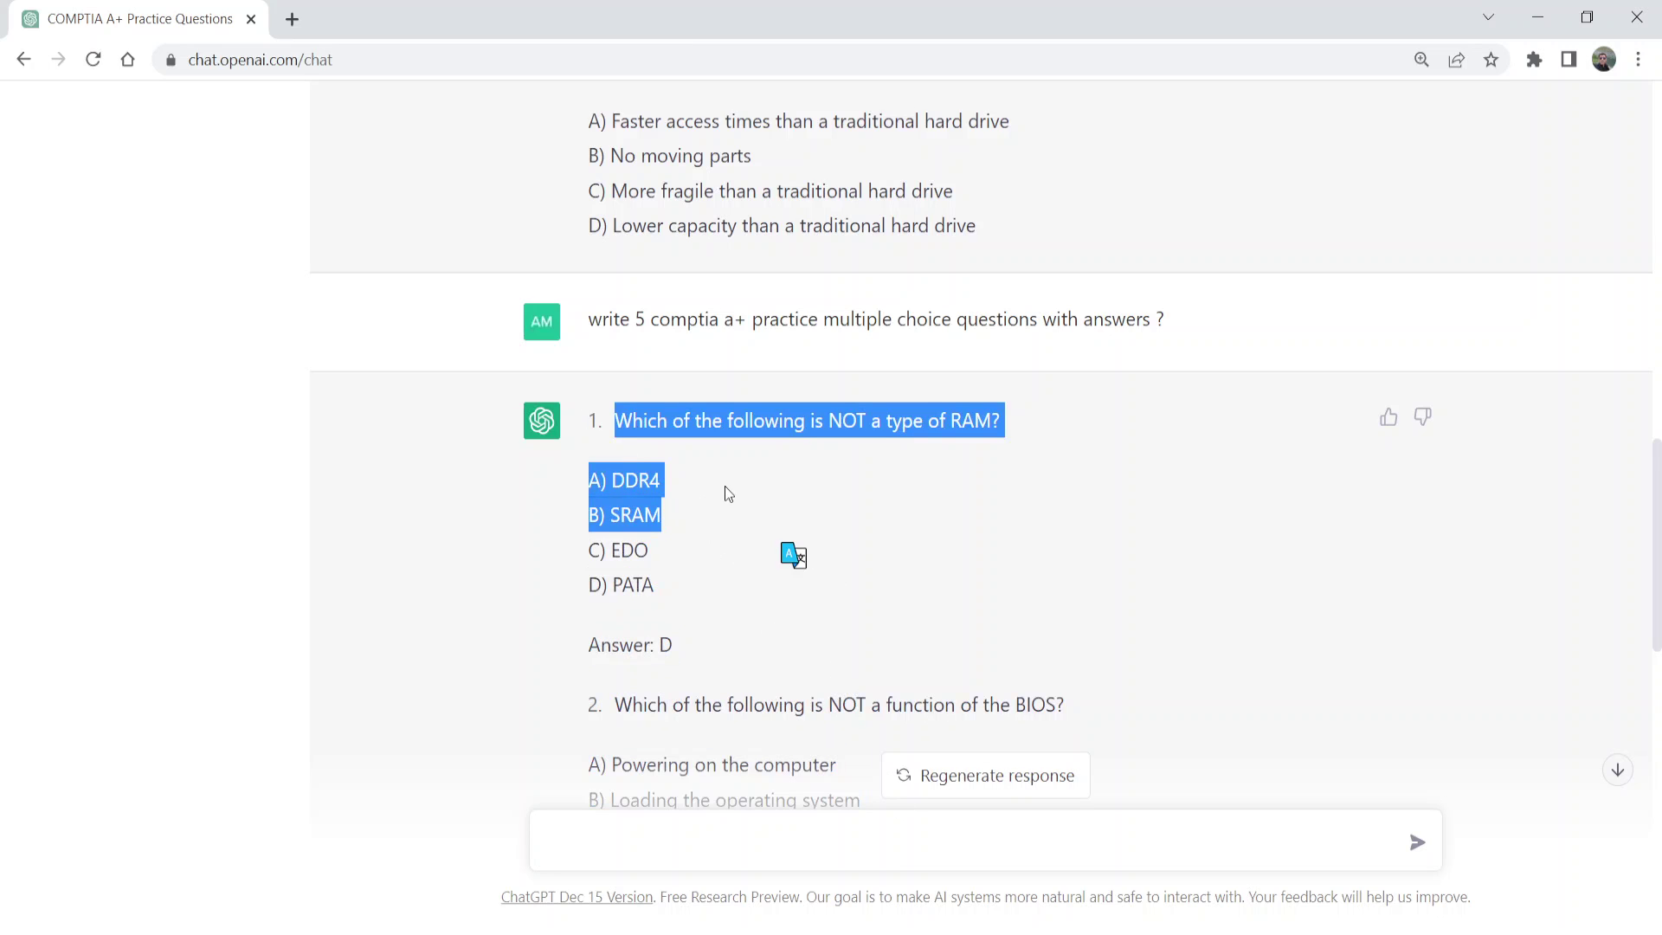
left_click(692, 478)
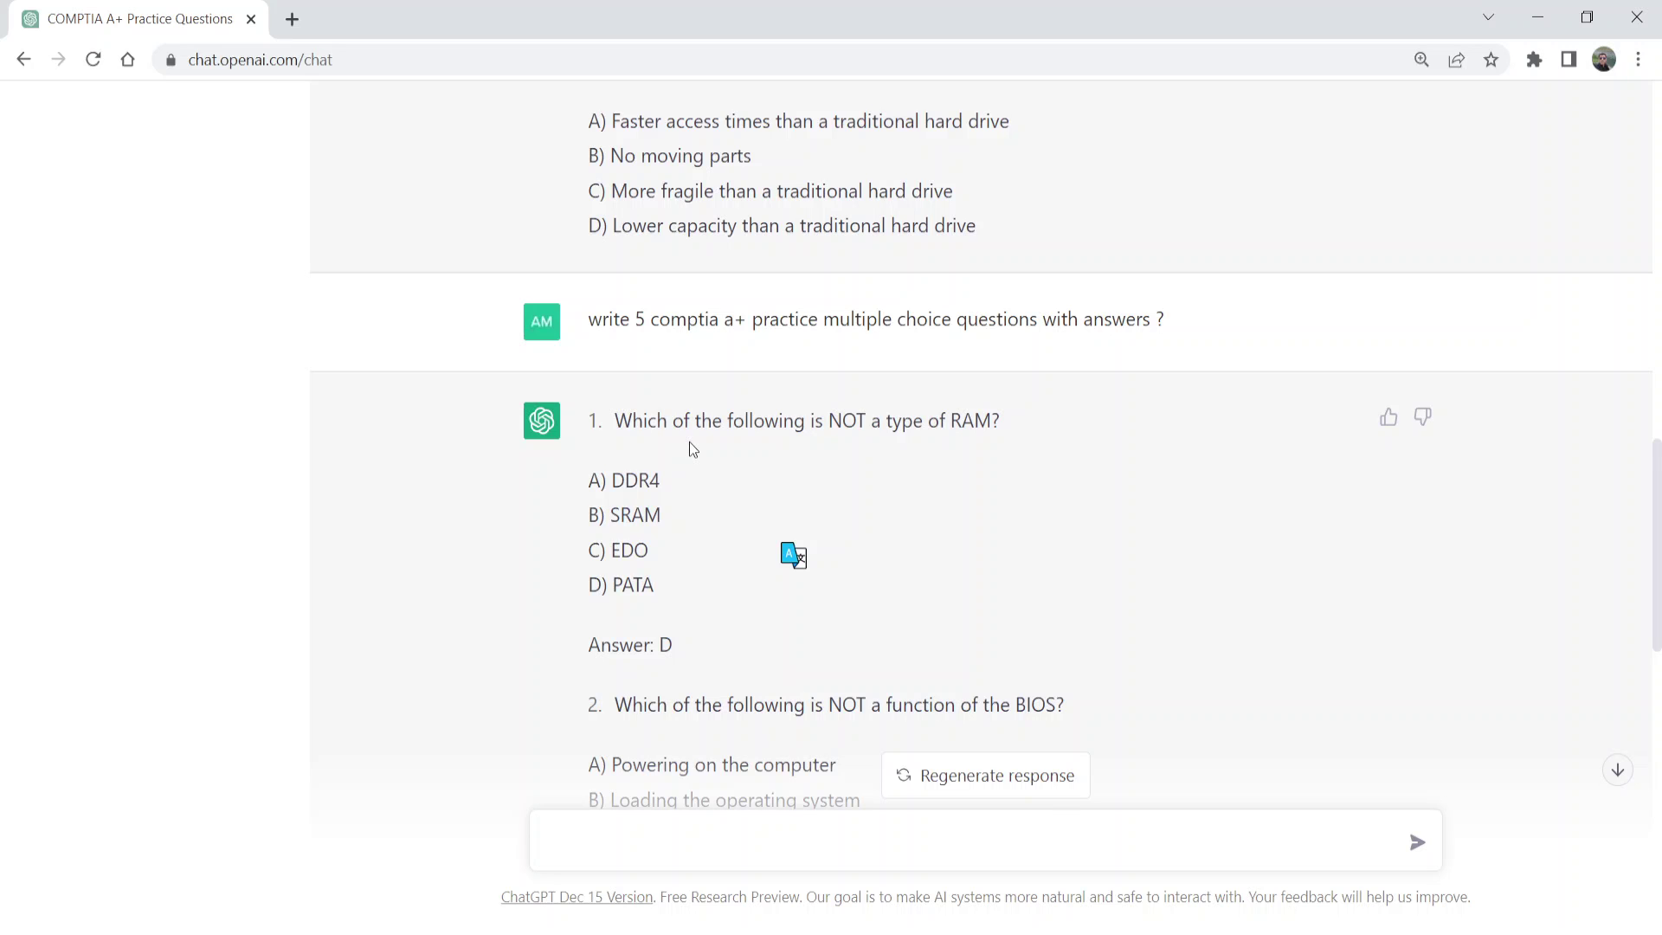
scroll(689, 441, "down", 13)
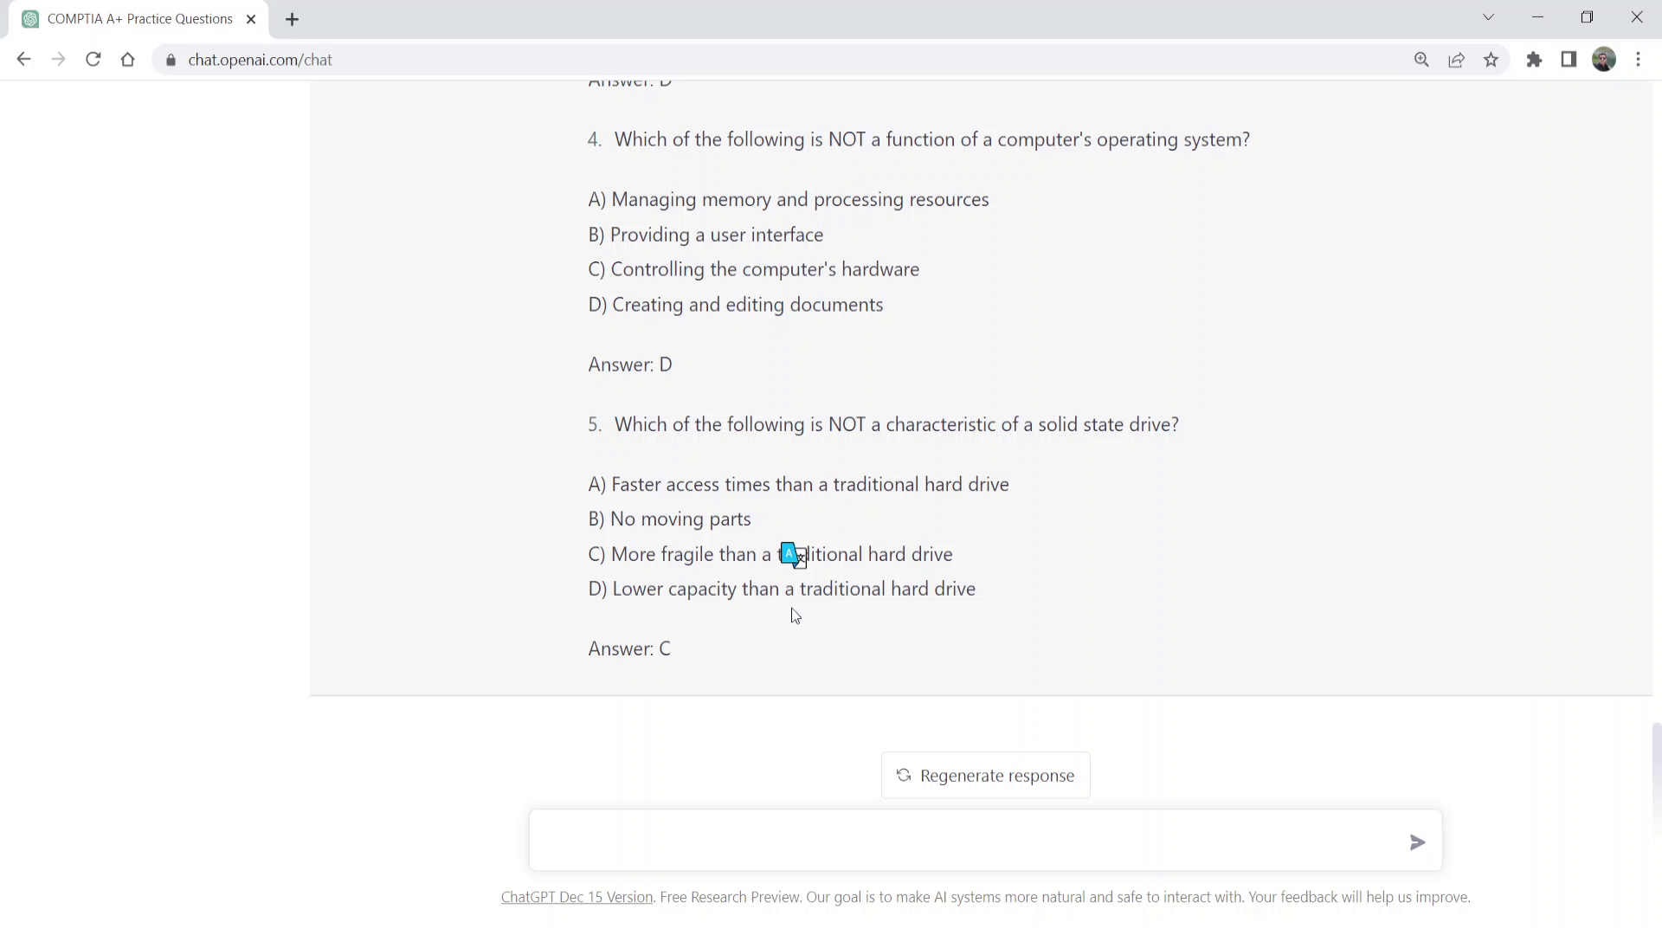
scroll(730, 519, "up", 5)
scroll(731, 519, "up", 13)
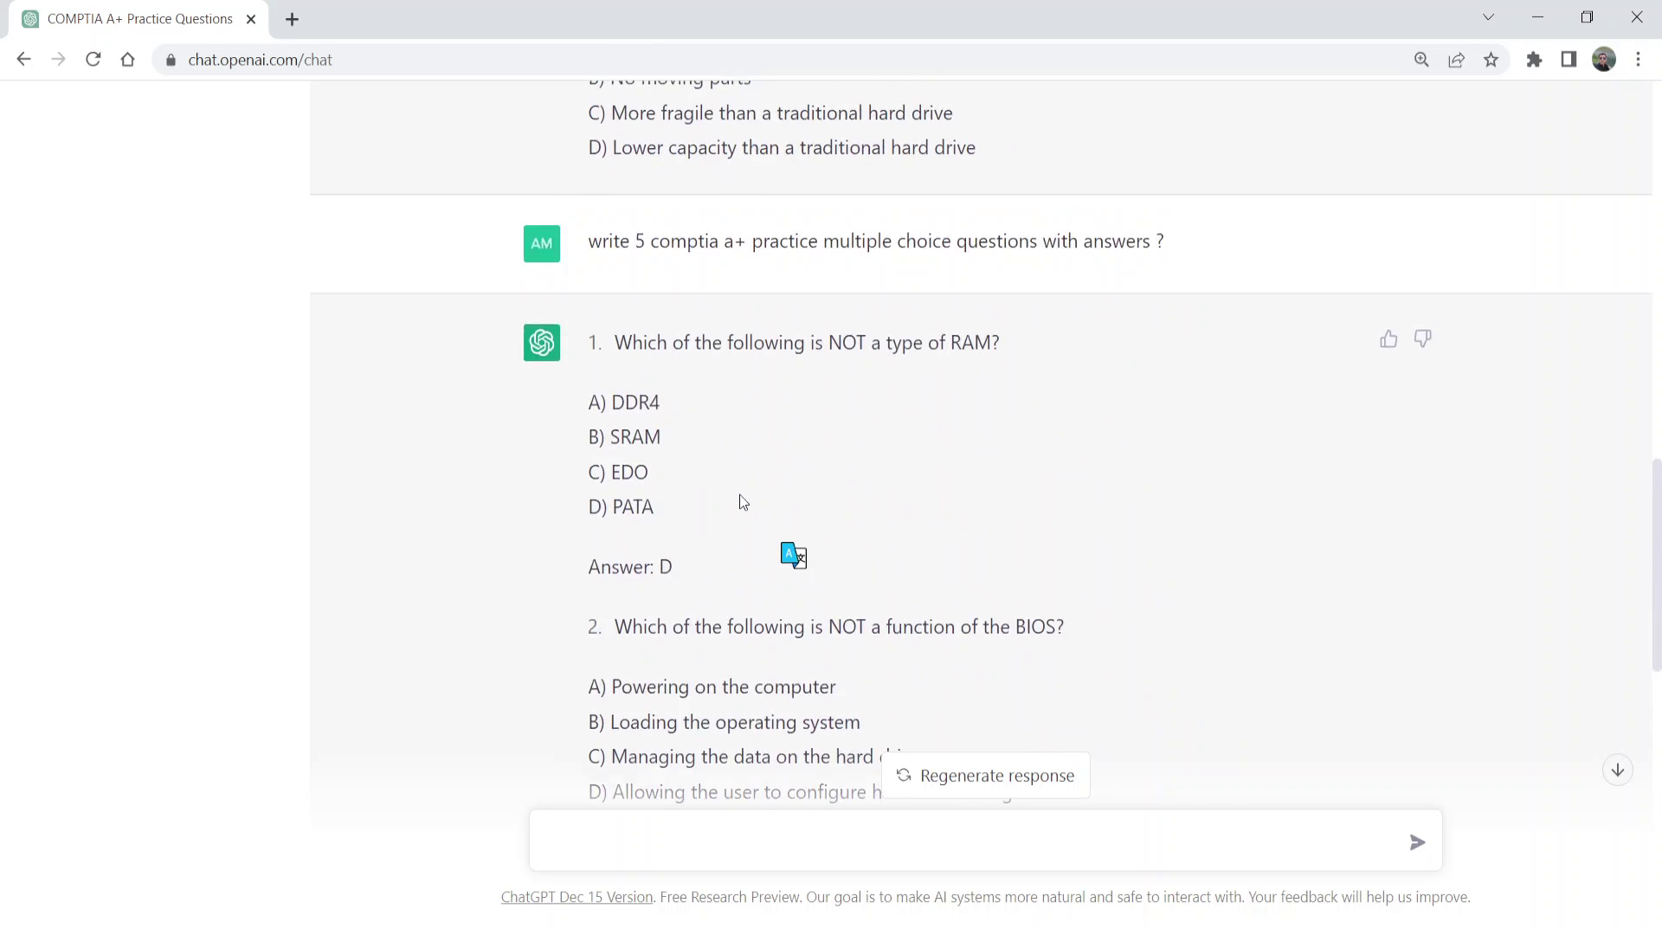
scroll(741, 493, "down", 17)
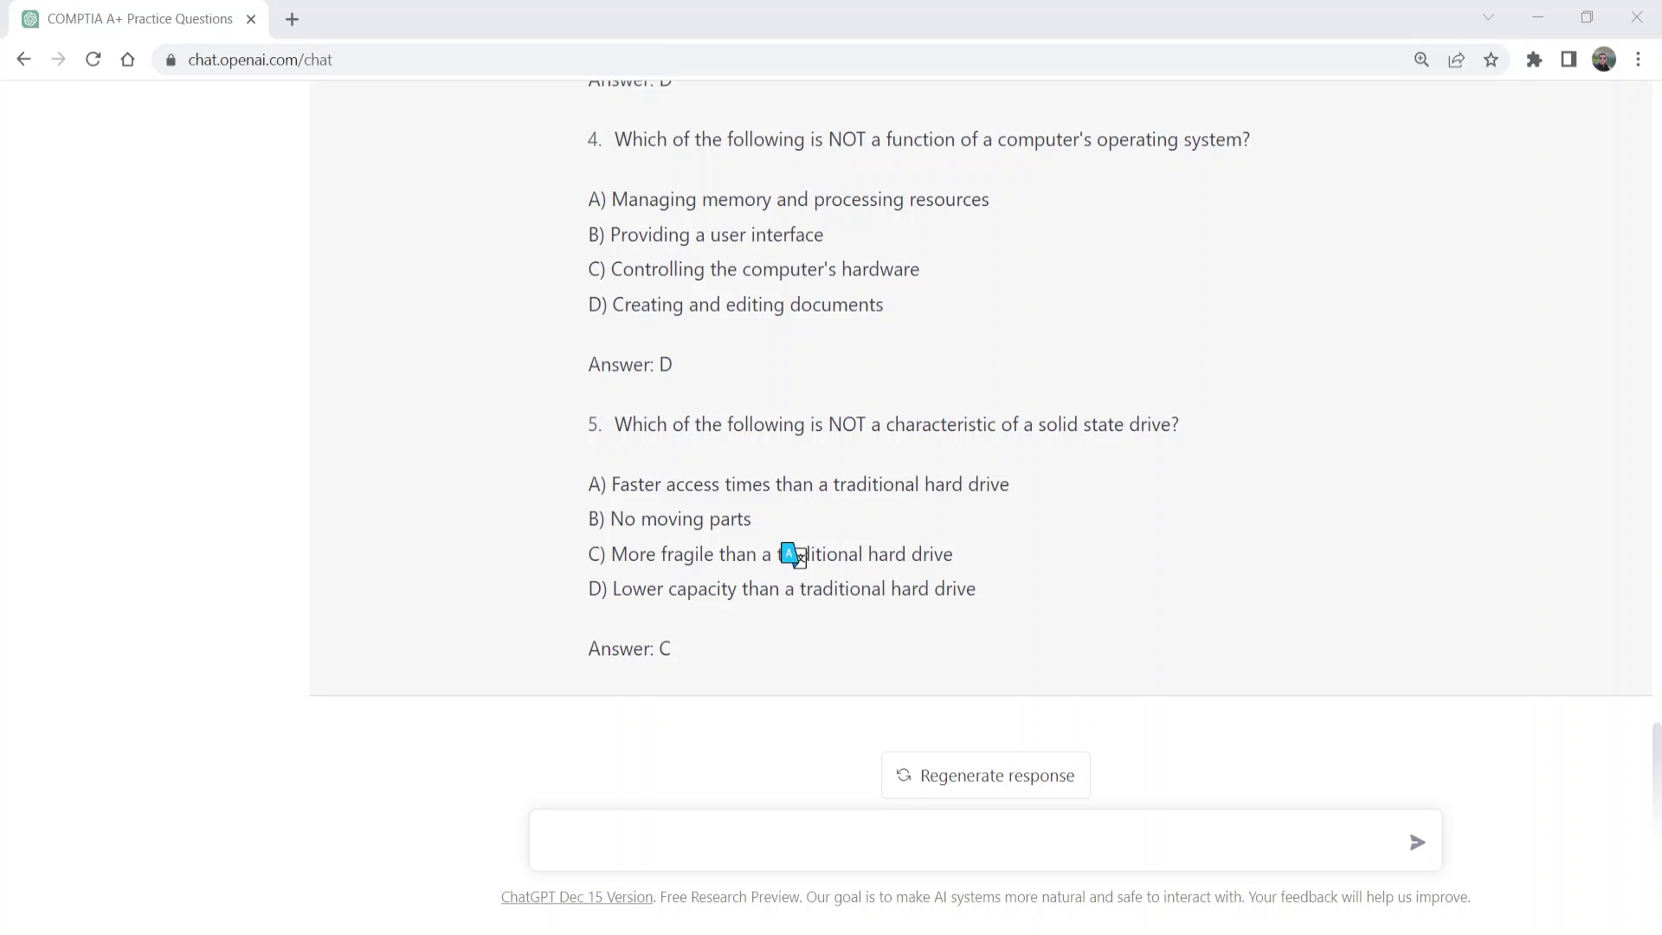
key("alt+Tab")
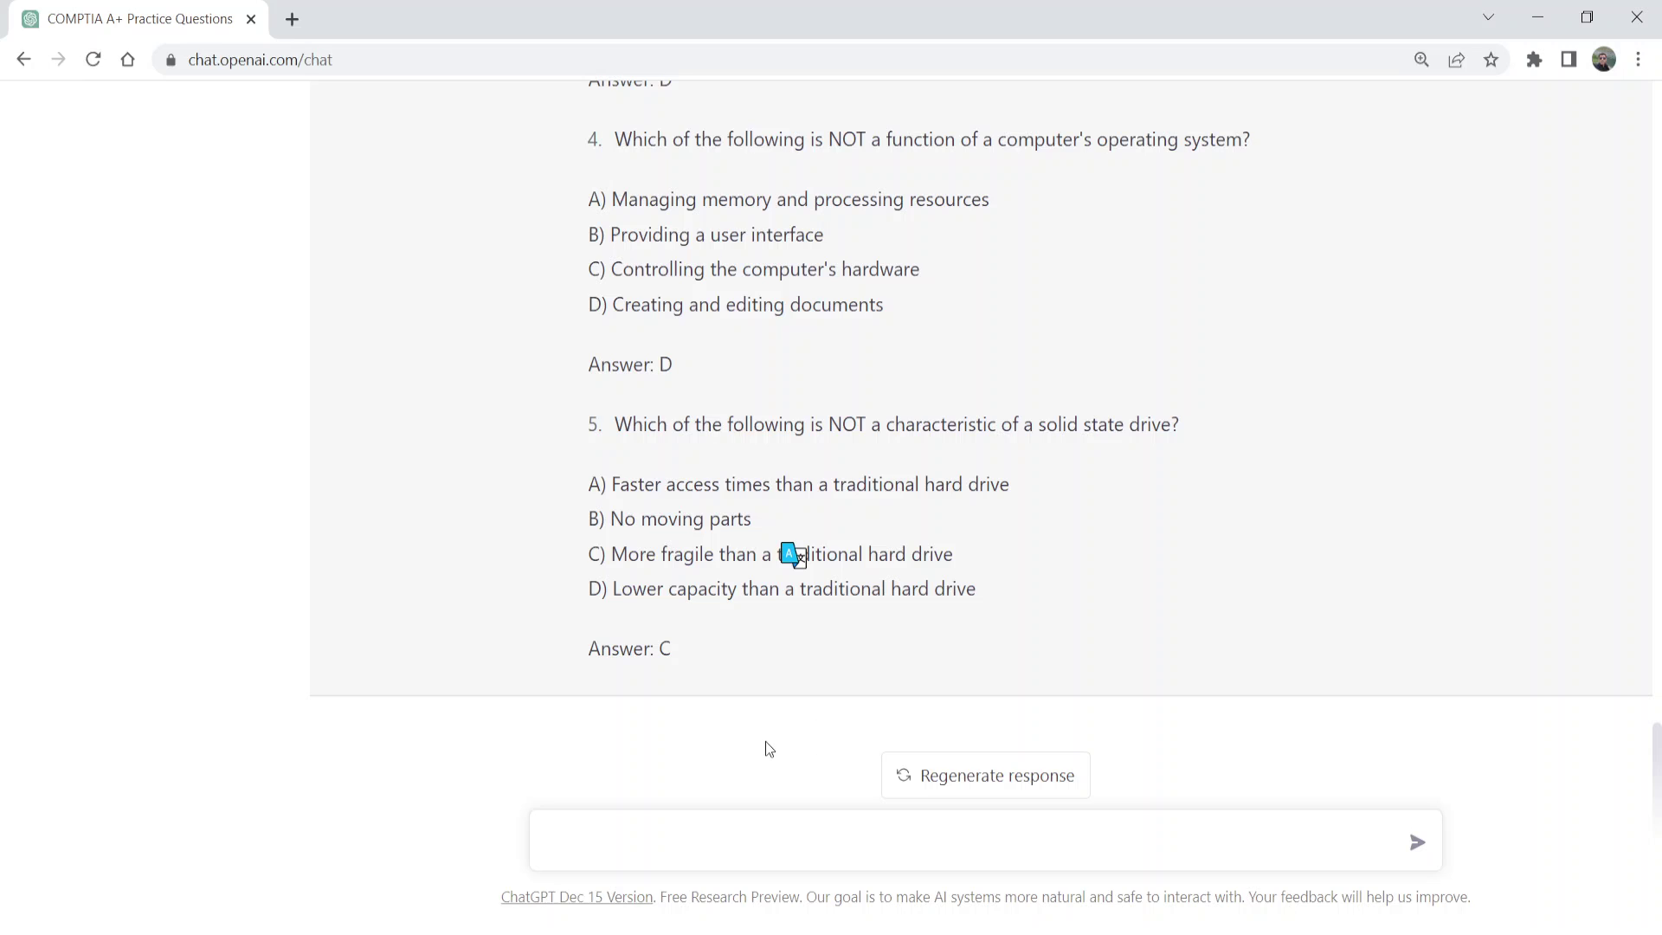
Paste and send the telephone-manipulation quiz question with options Whaling, Spear phishing, Vishing, Pharming.
left_click(761, 842)
type("The practice of using a telephone system to manipulate user into disclosing confidential information is known as:  a. Whaling  b. Spear phishing  c. Vishing  d. Pharming")
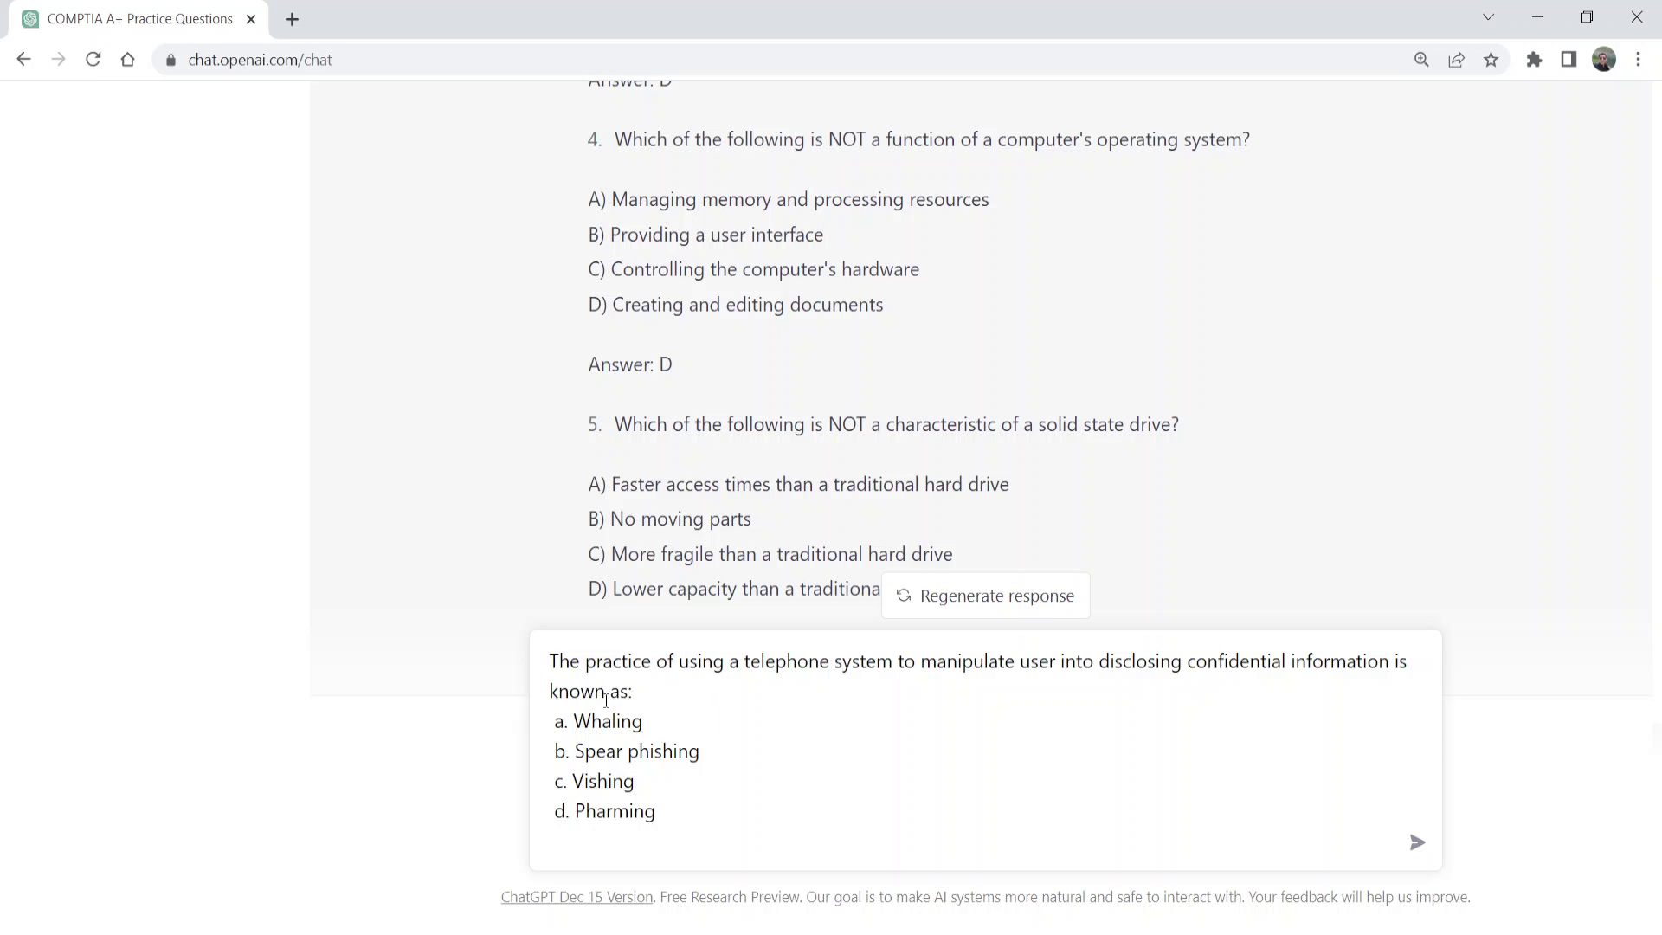
left_click_drag(575, 722, 667, 814)
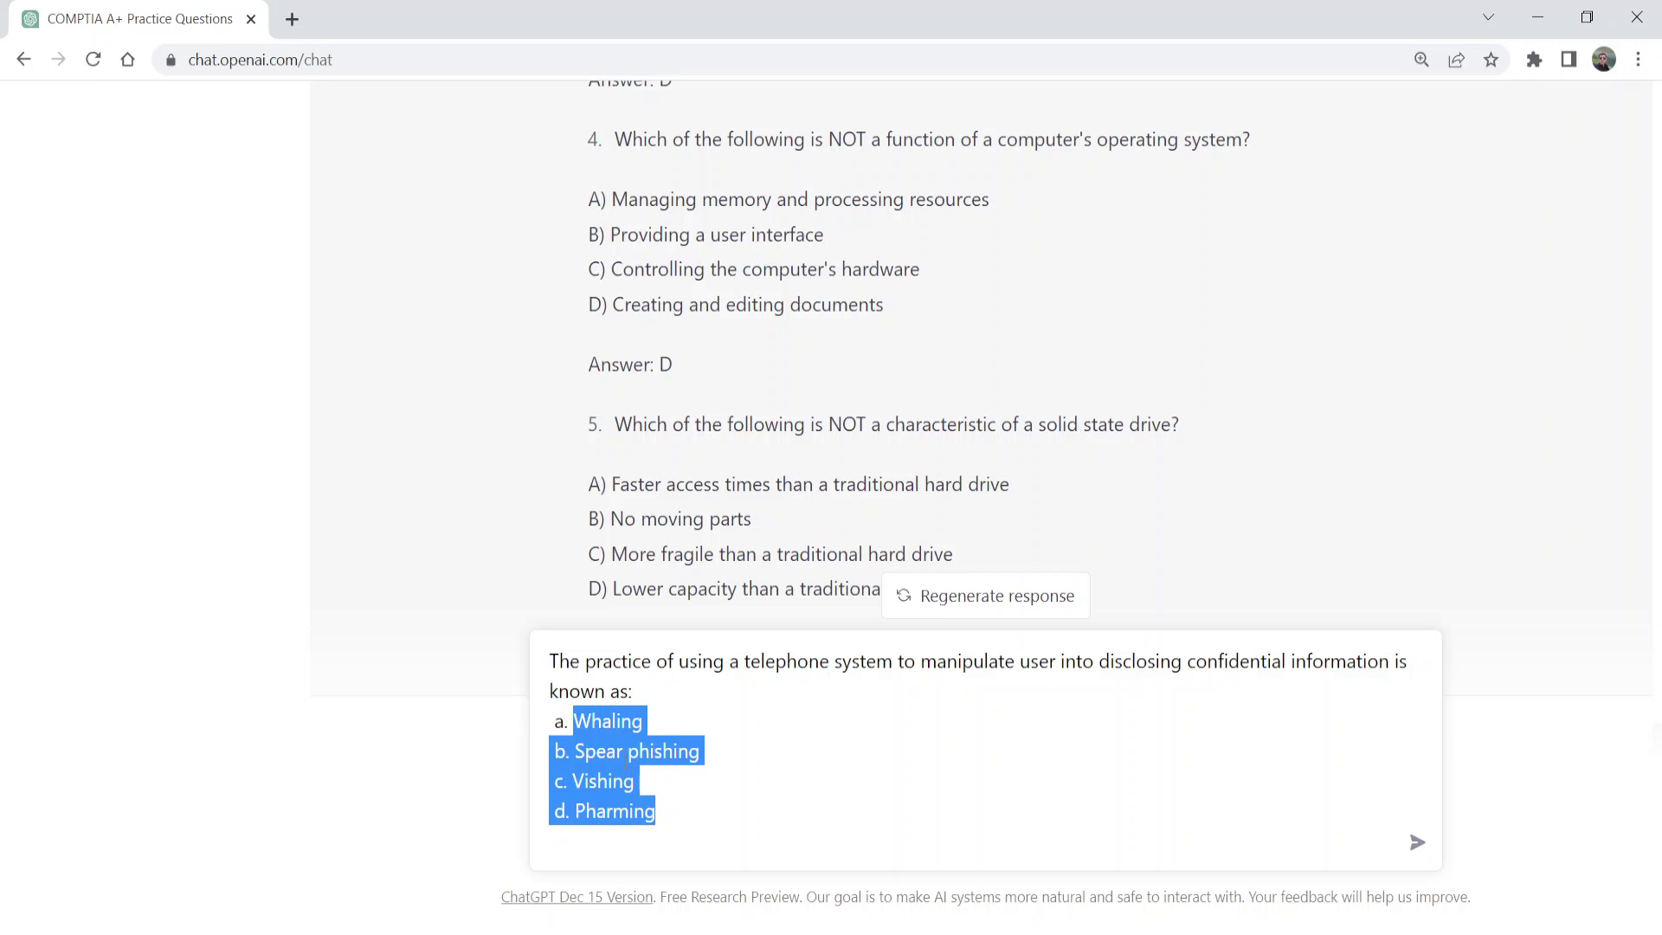
left_click(617, 750)
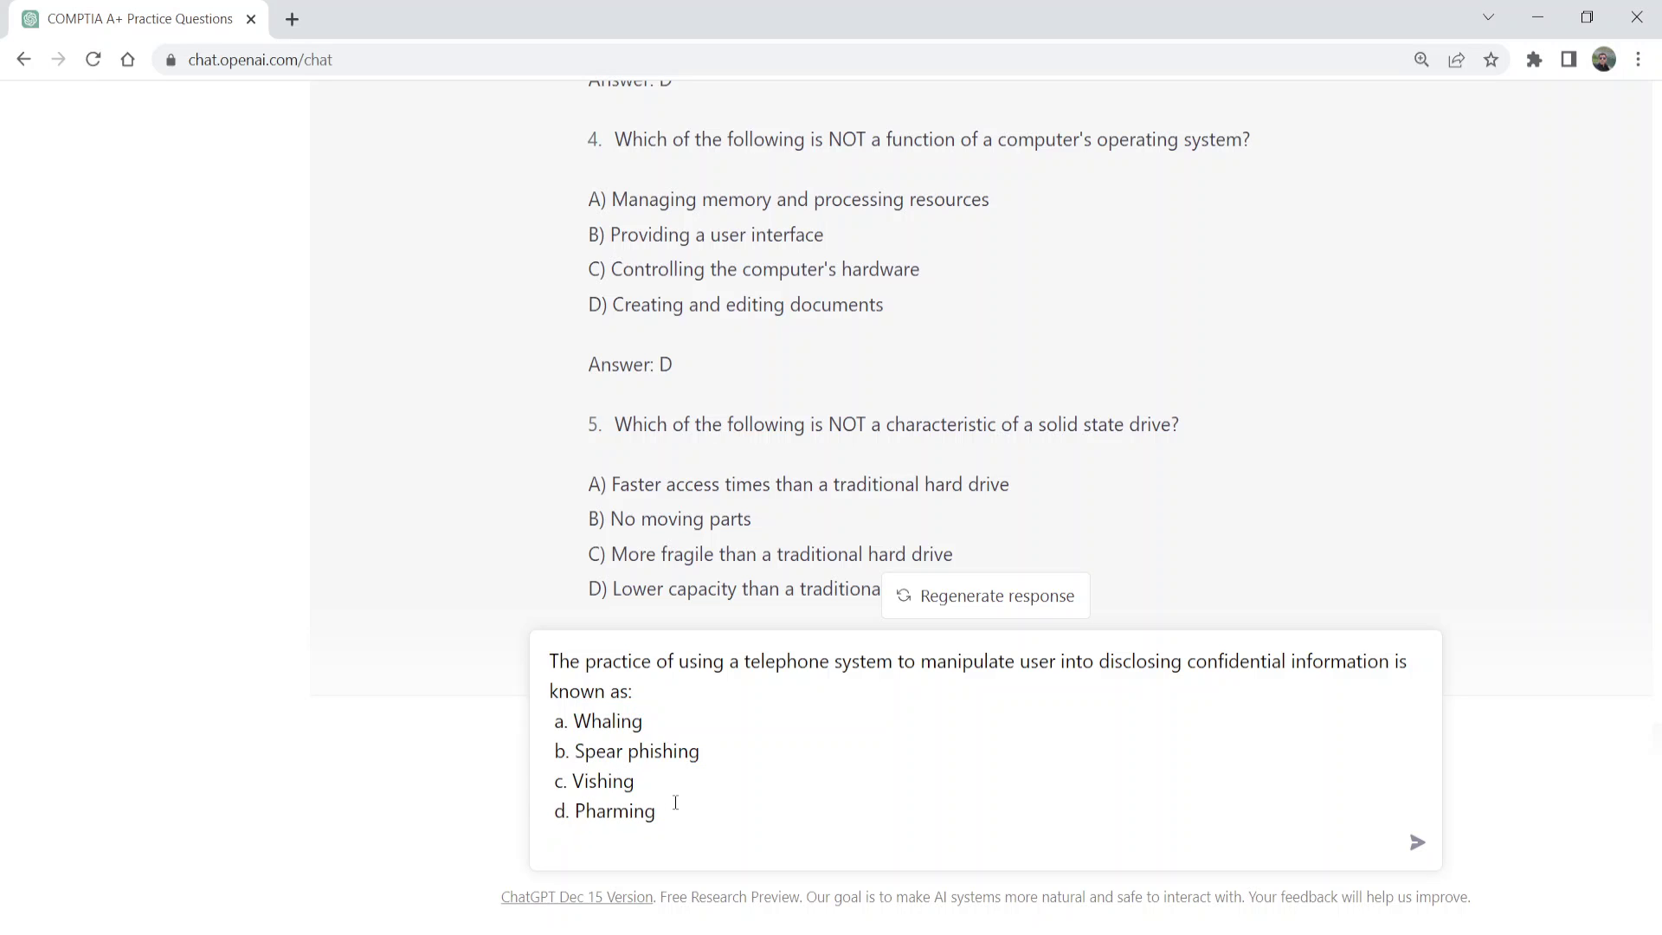
left_click(1415, 844)
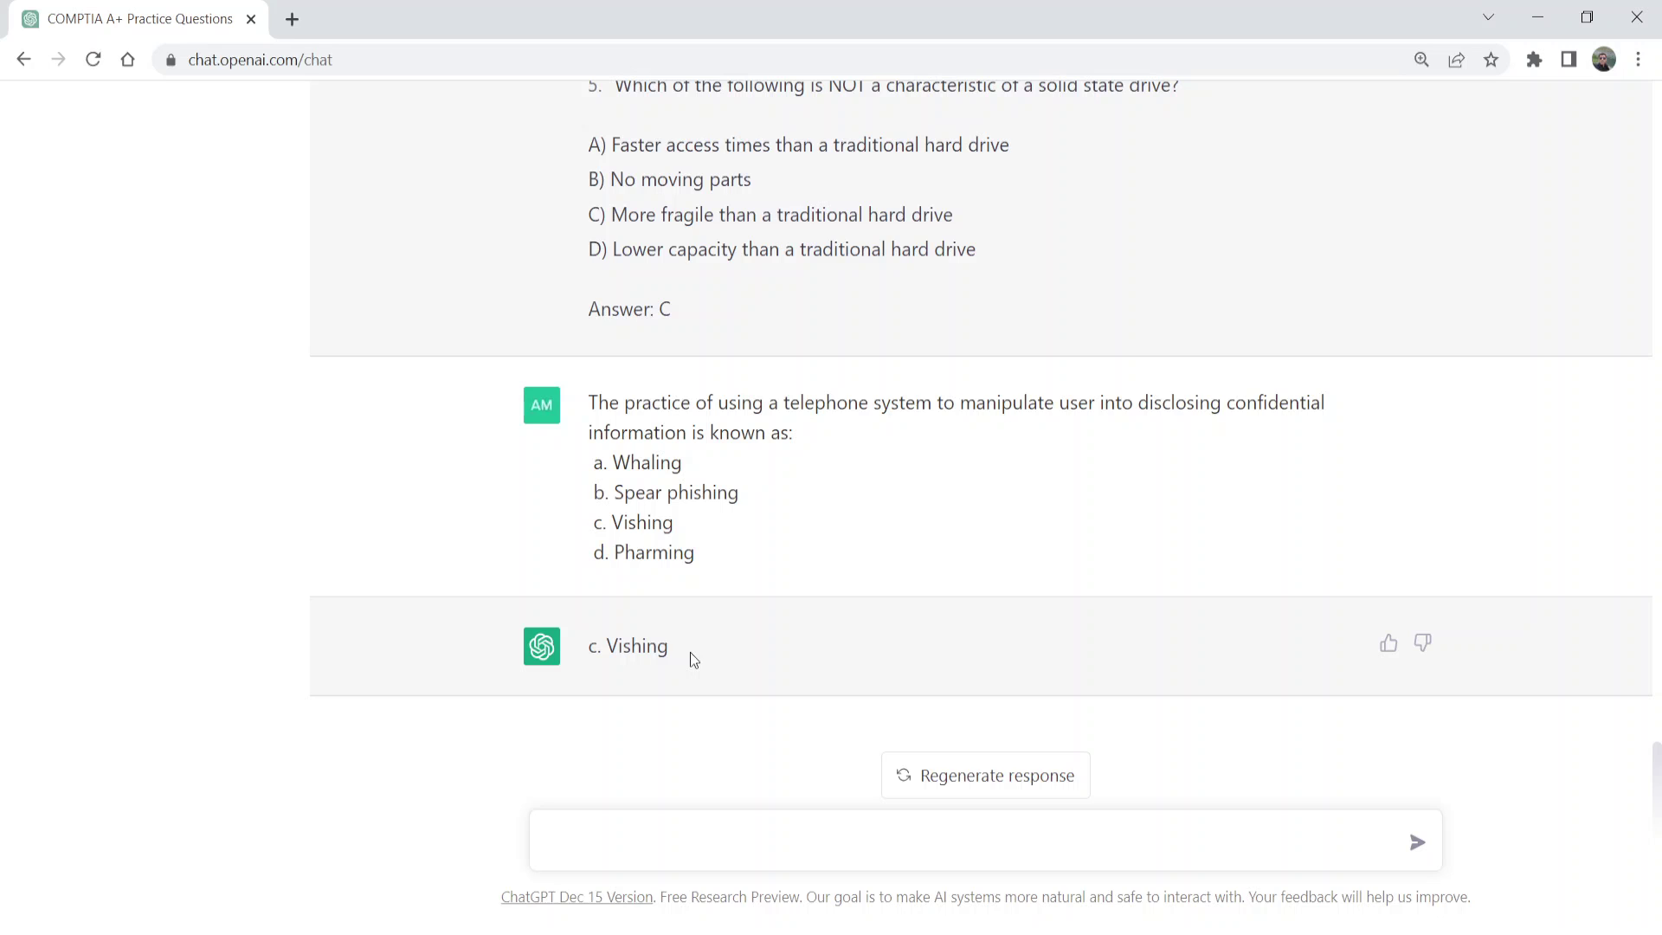
Check ChatGPT's reply 'c. Vishing' against the pasted question.
left_click_drag(689, 652, 589, 649)
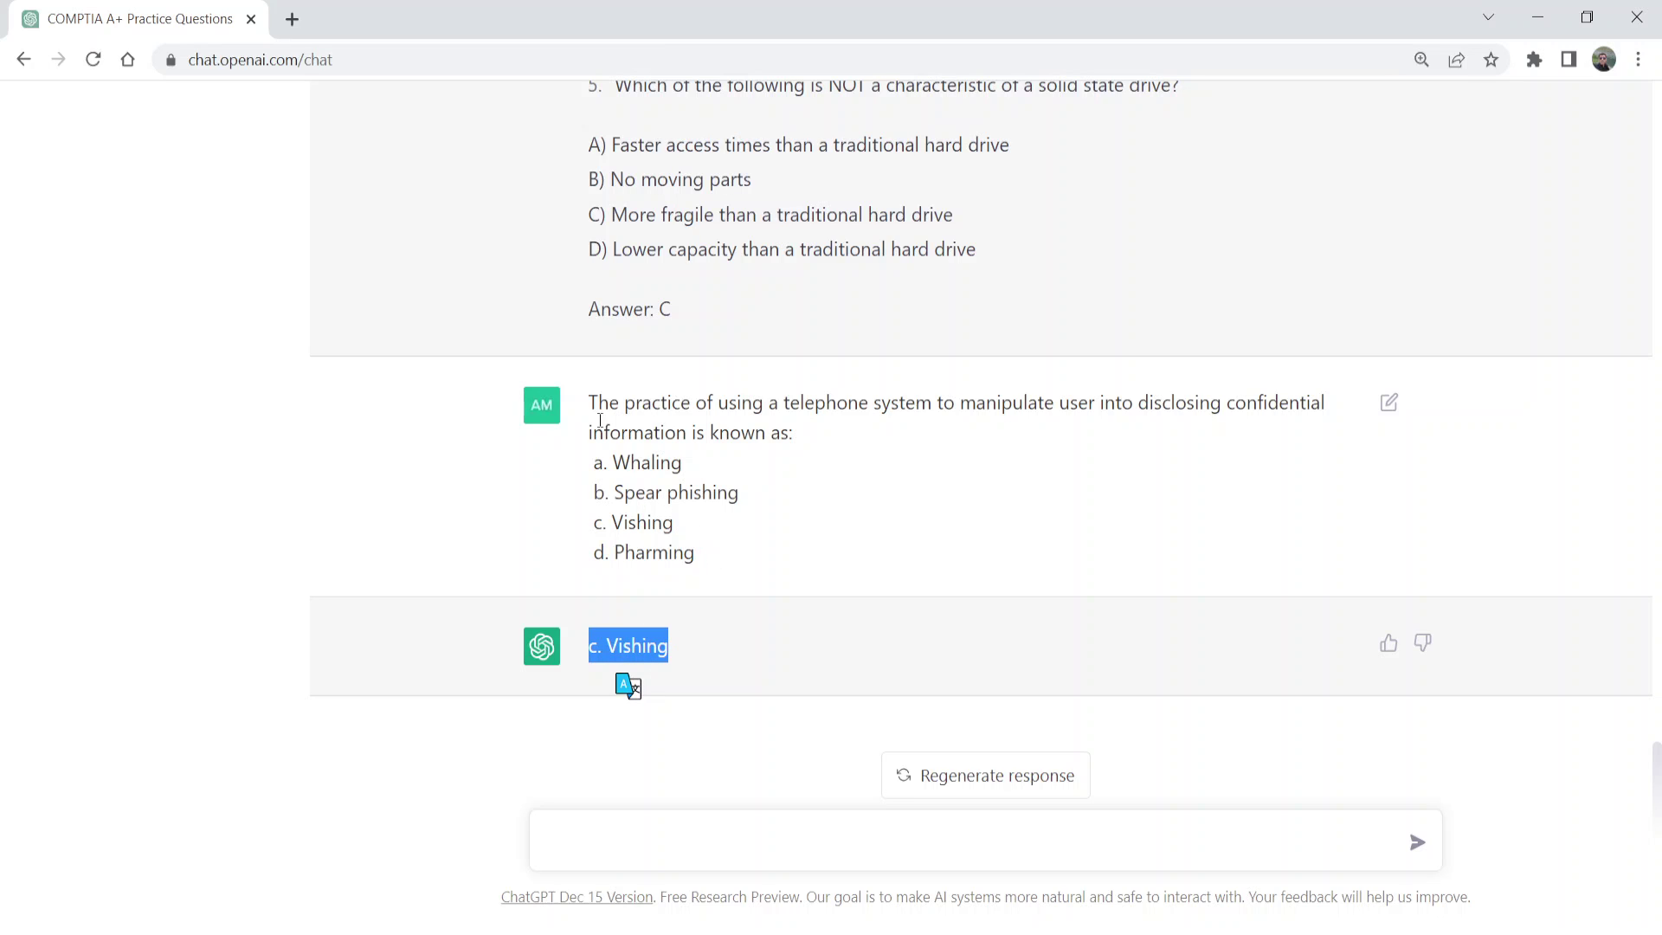
left_click_drag(589, 401, 720, 561)
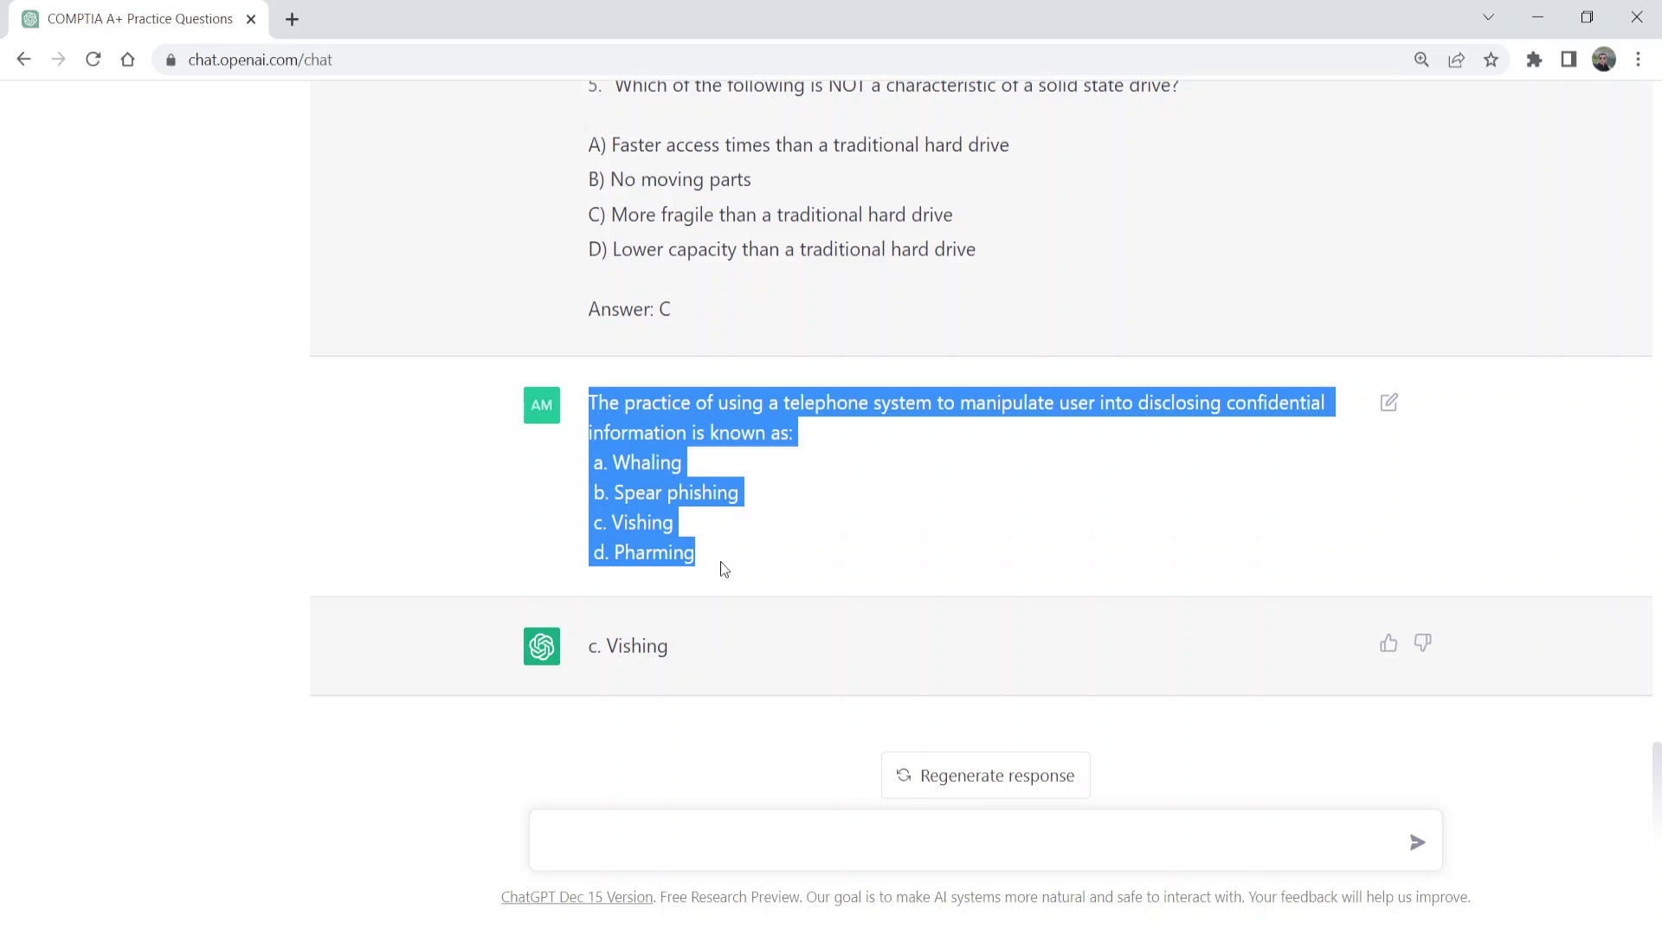
left_click(716, 839)
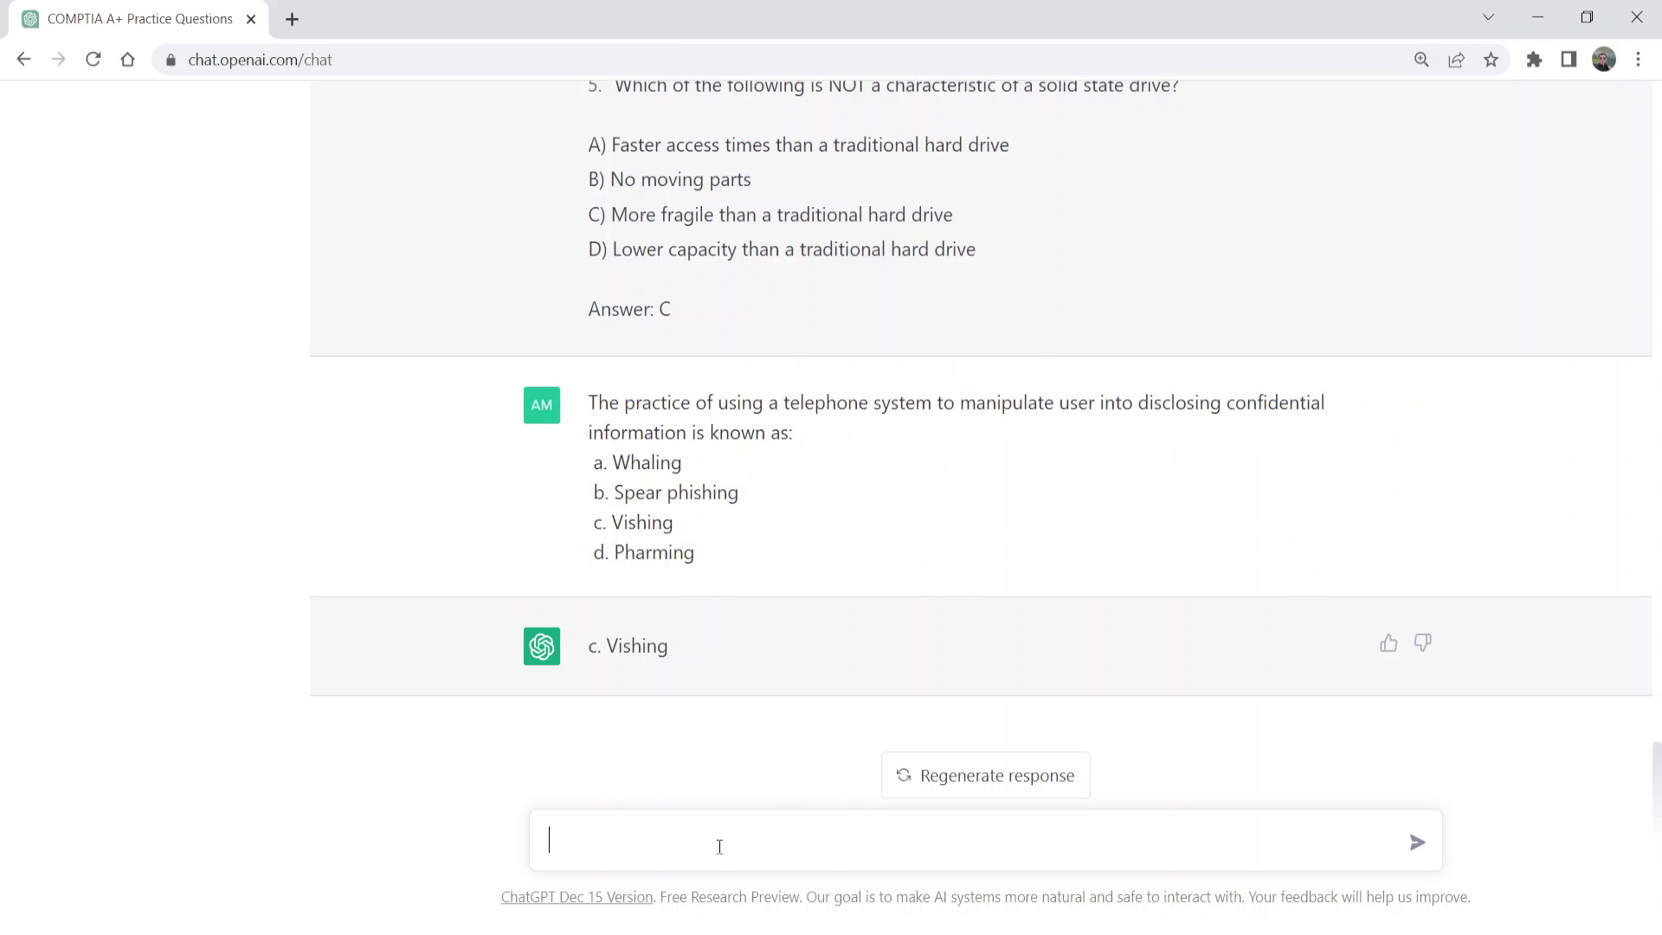
Reuse the earlier prompt with 'comptia a+' replaced by CISSP and send it.
scroll(805, 640, "up", 20)
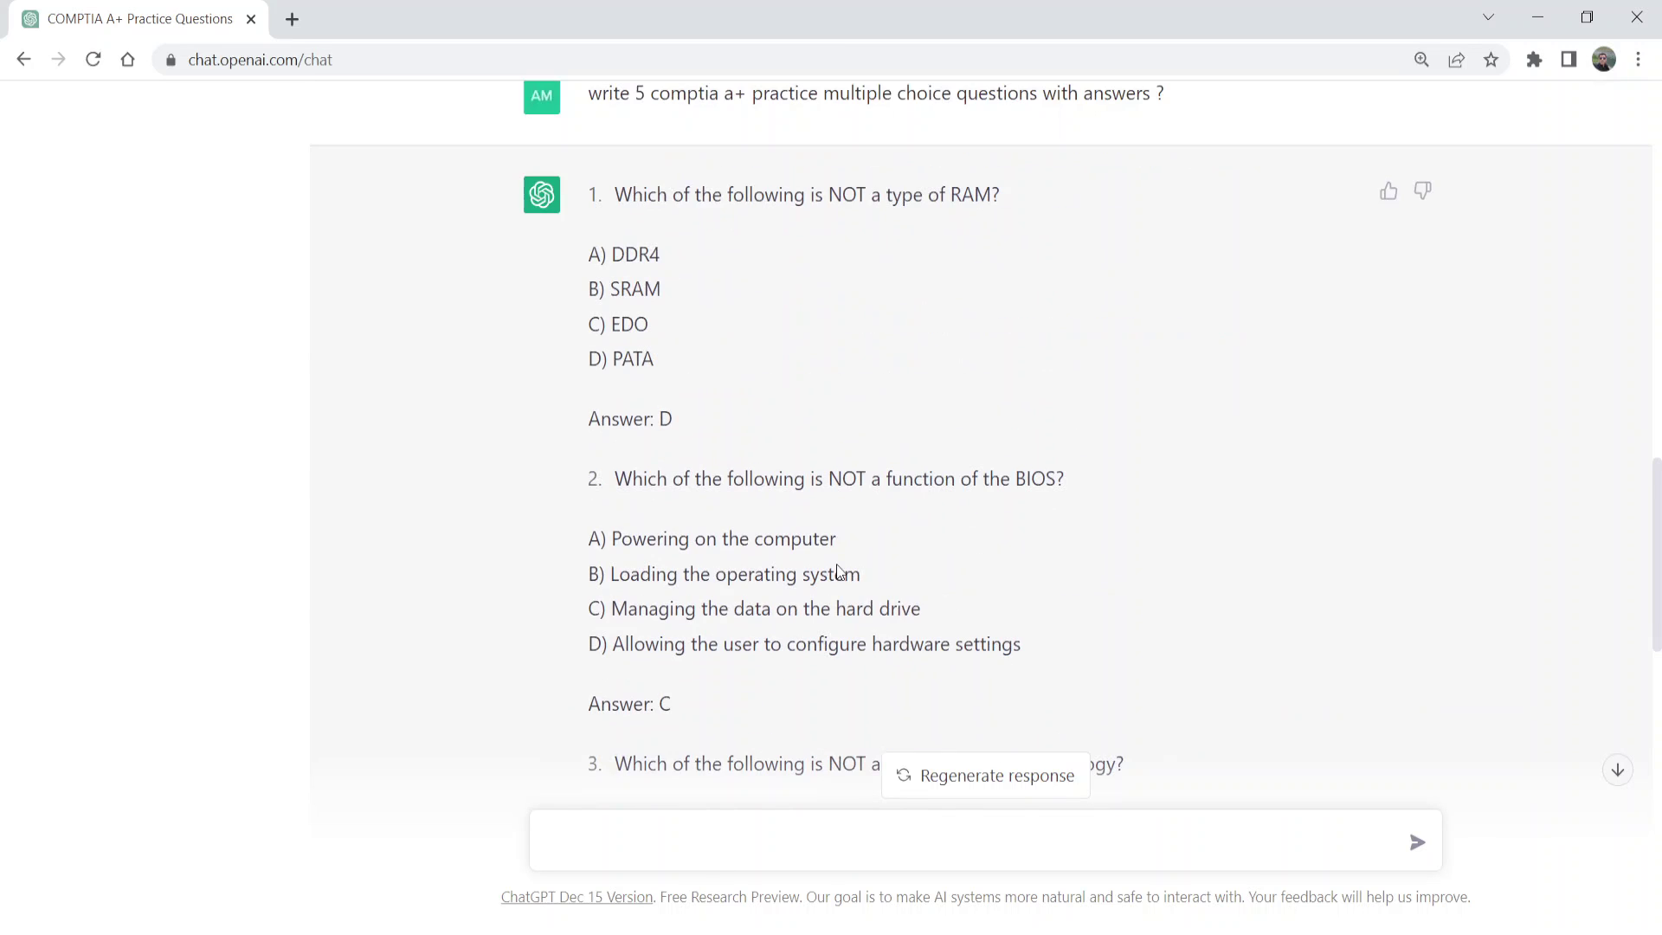
scroll(838, 564, "down", 2)
scroll(838, 564, "down", 2)
left_click_drag(588, 434, 1185, 434)
key("ctrl+c")
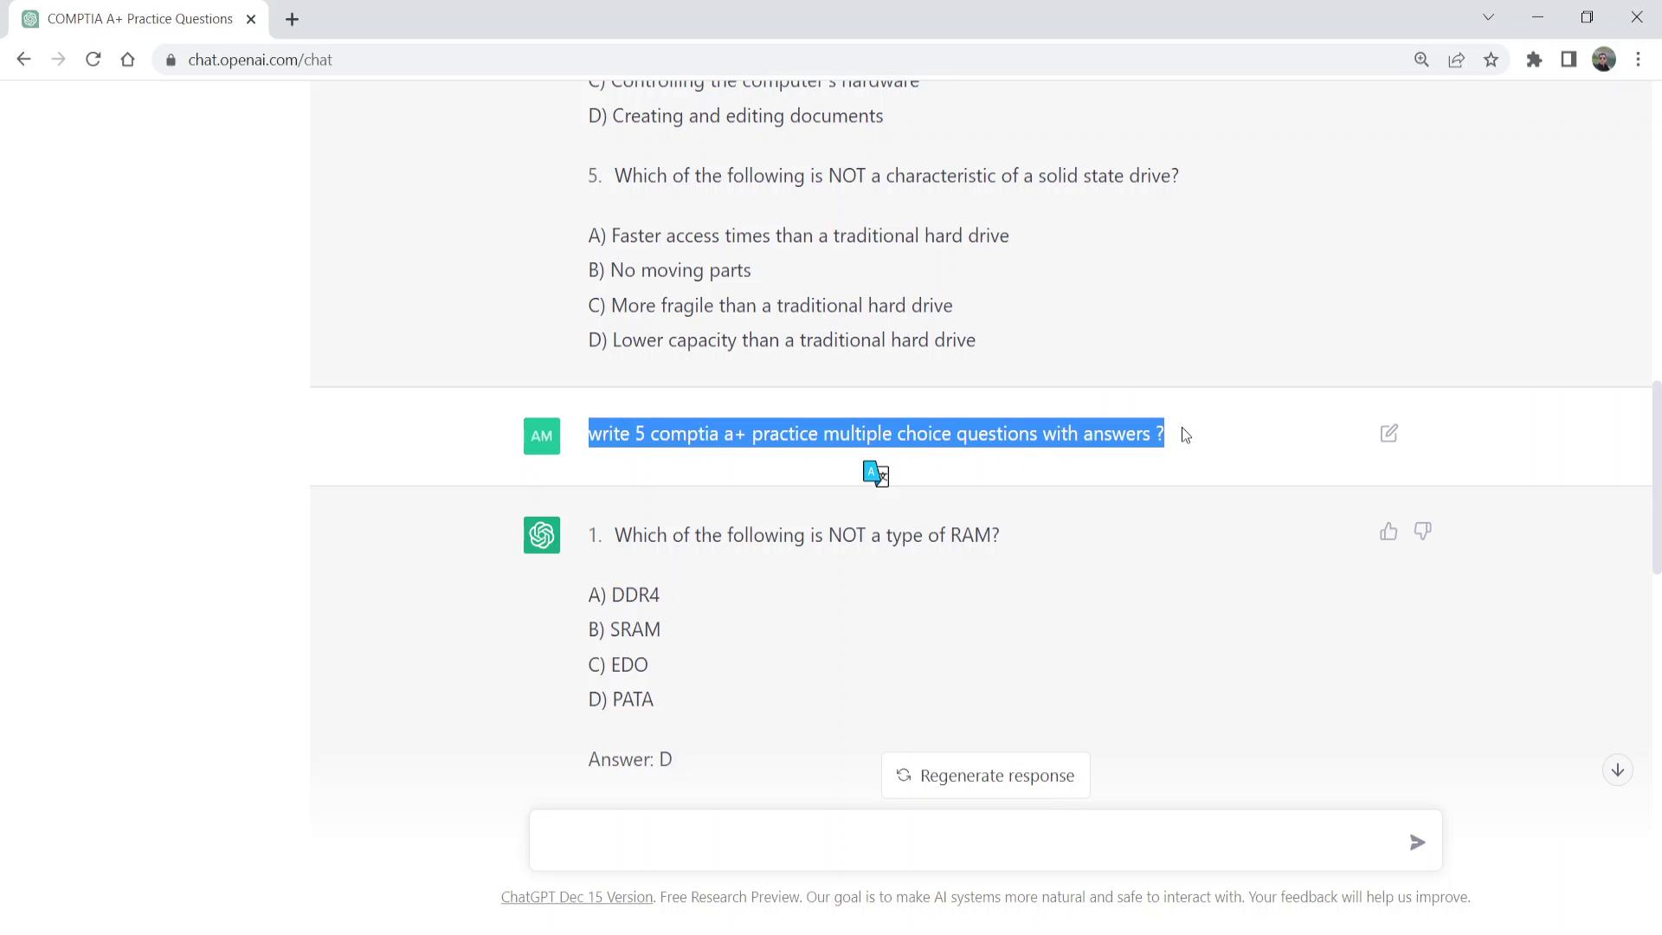
scroll(1176, 442, "down", 15)
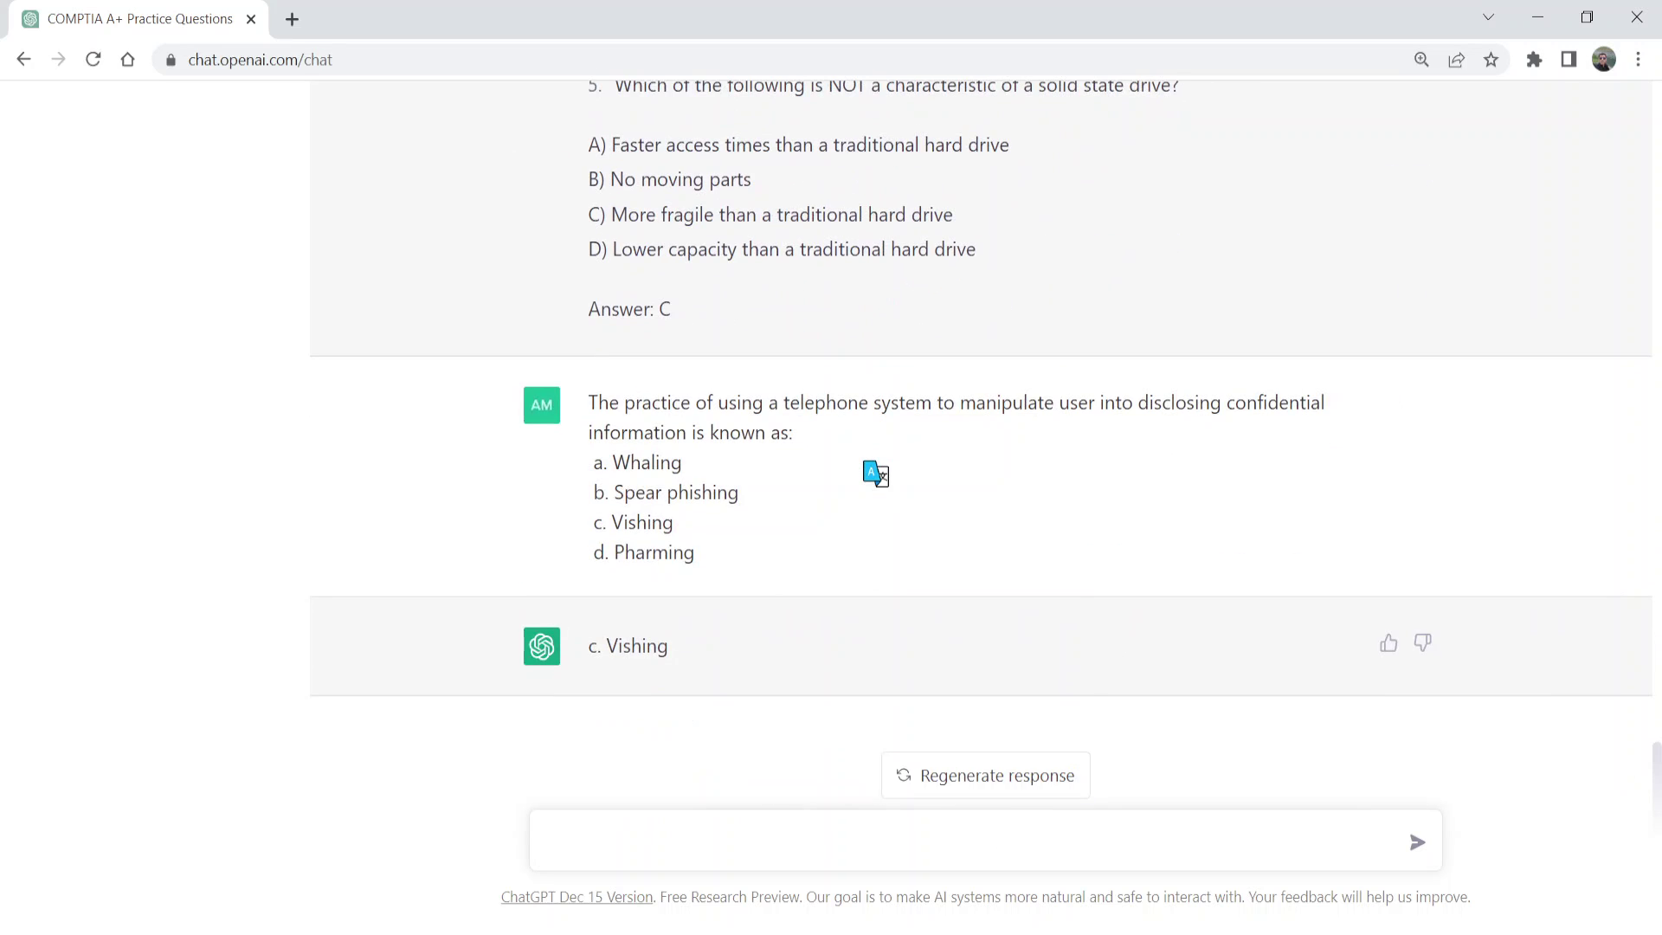
left_click(829, 849)
key("ctrl+v")
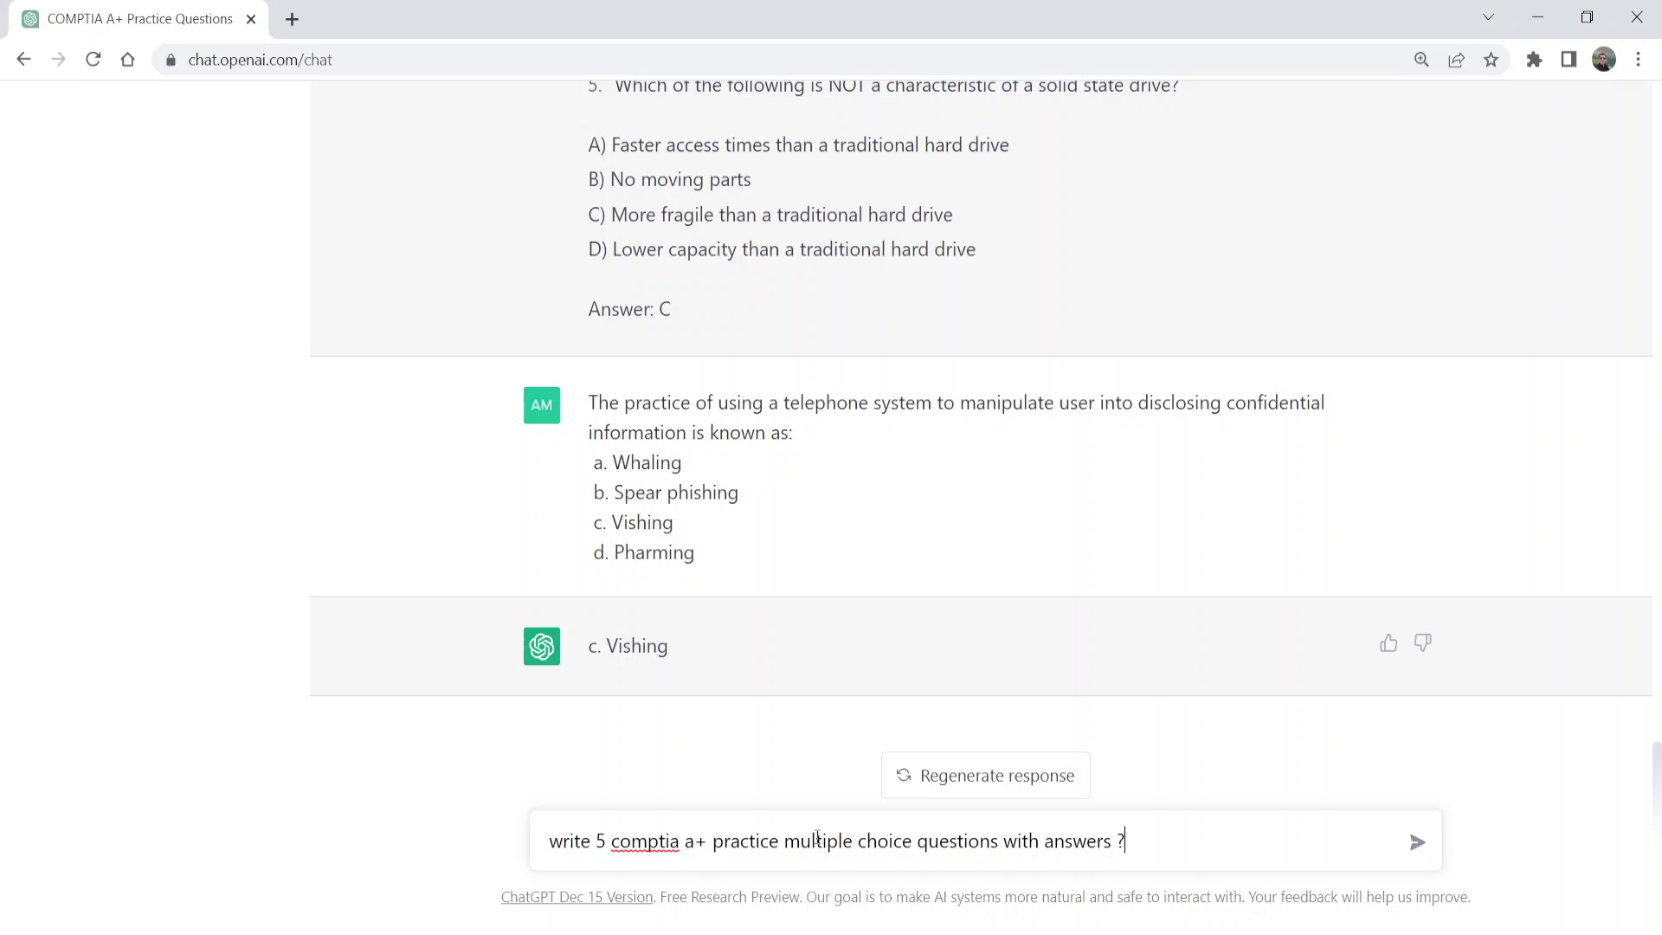
left_click_drag(705, 841, 611, 841)
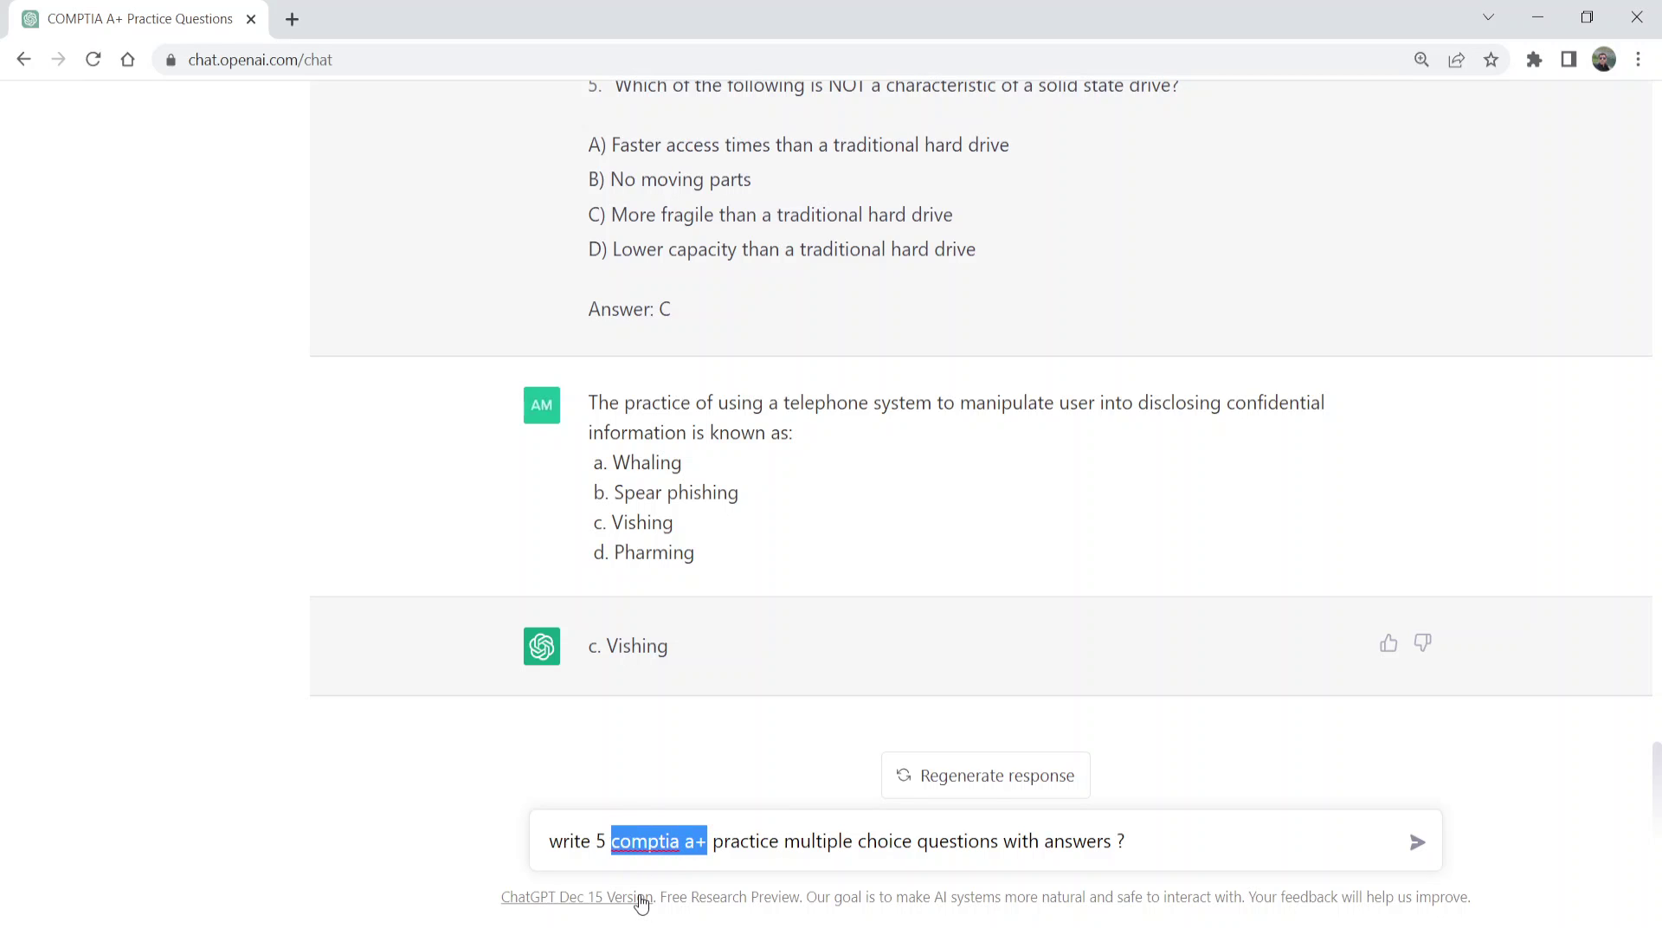
type("CISSP")
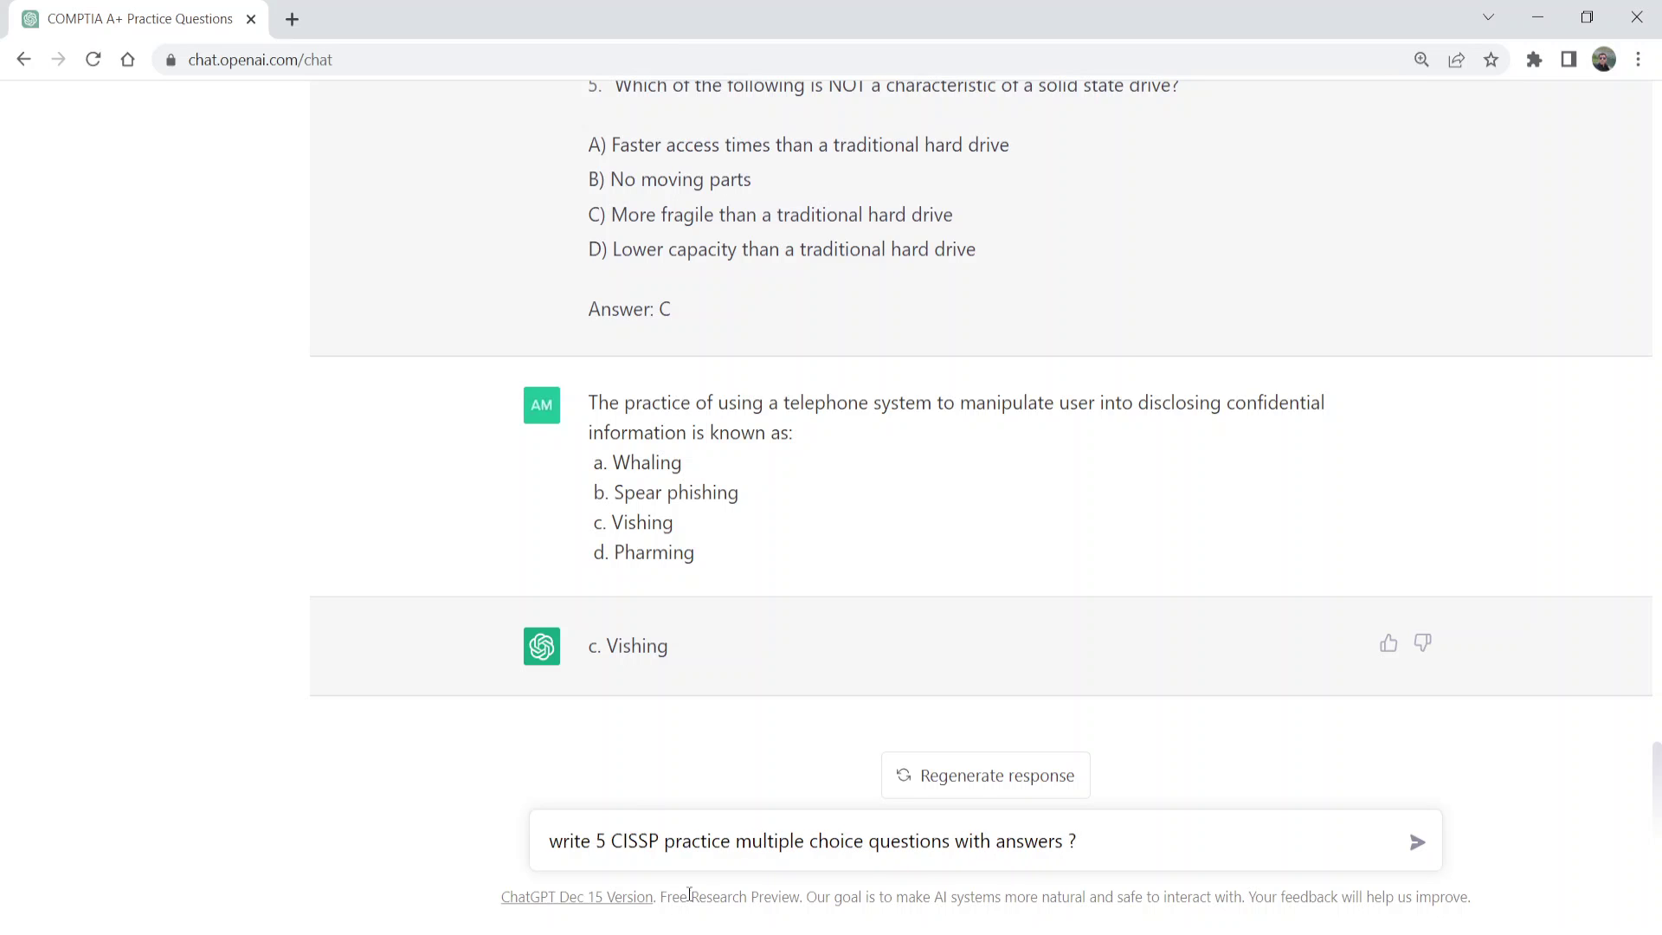
left_click(1424, 853)
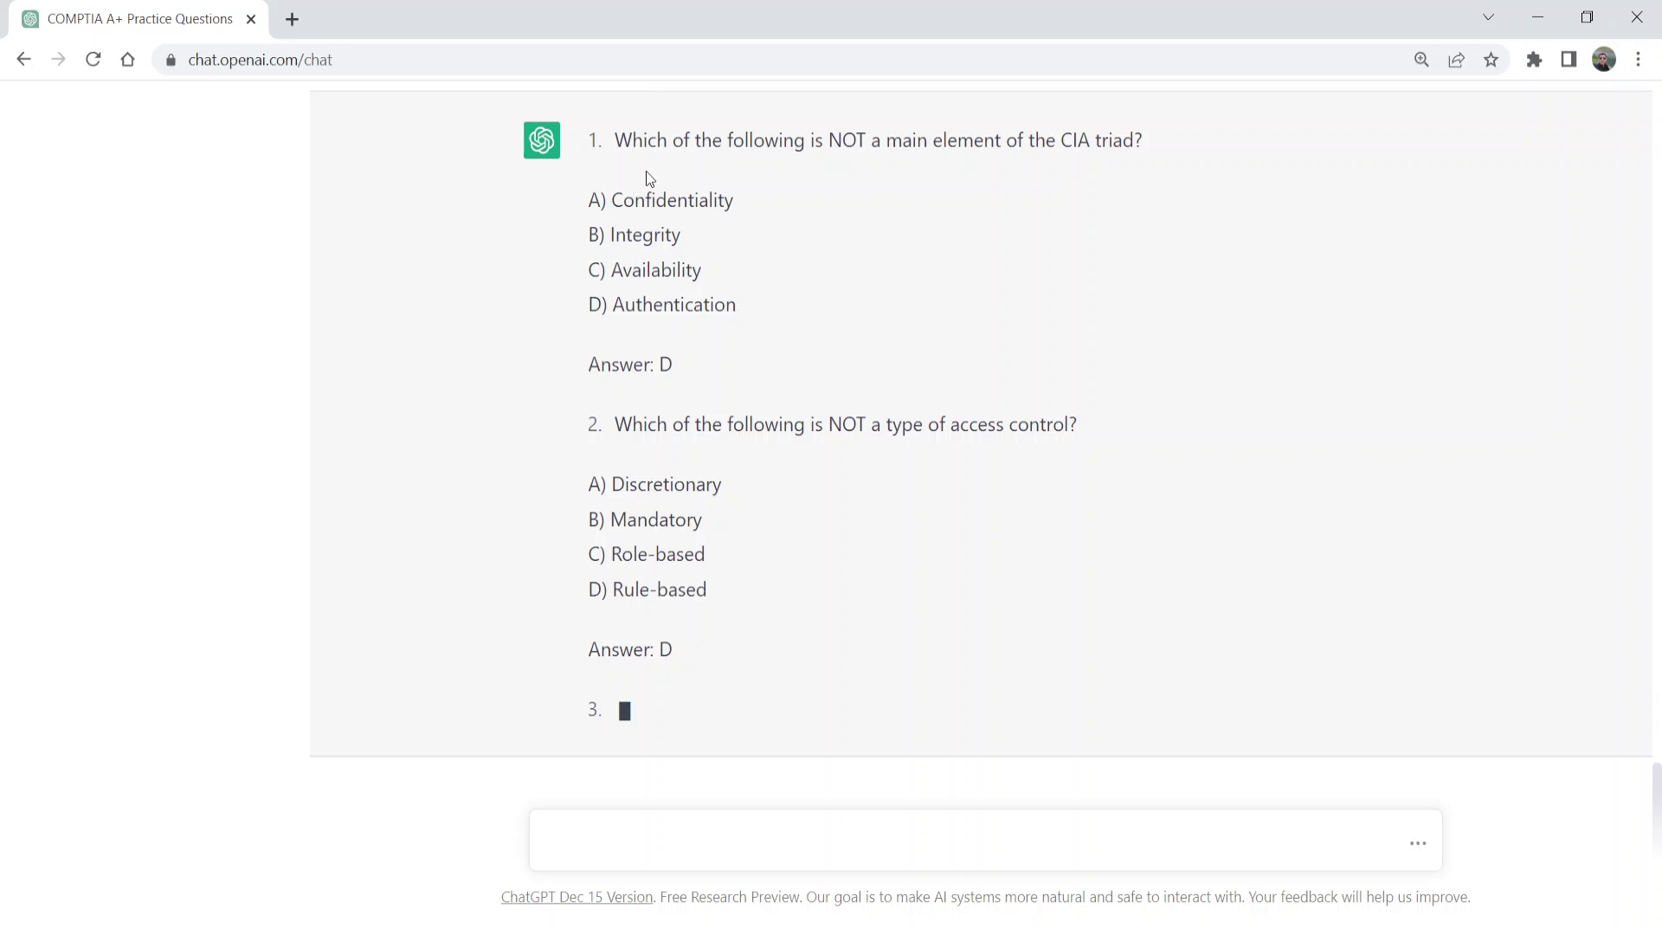
Scroll through all five CISSP questions, CIA triad to attack types, each answered D.
scroll(725, 292, "up", 3)
scroll(726, 293, "up", 1)
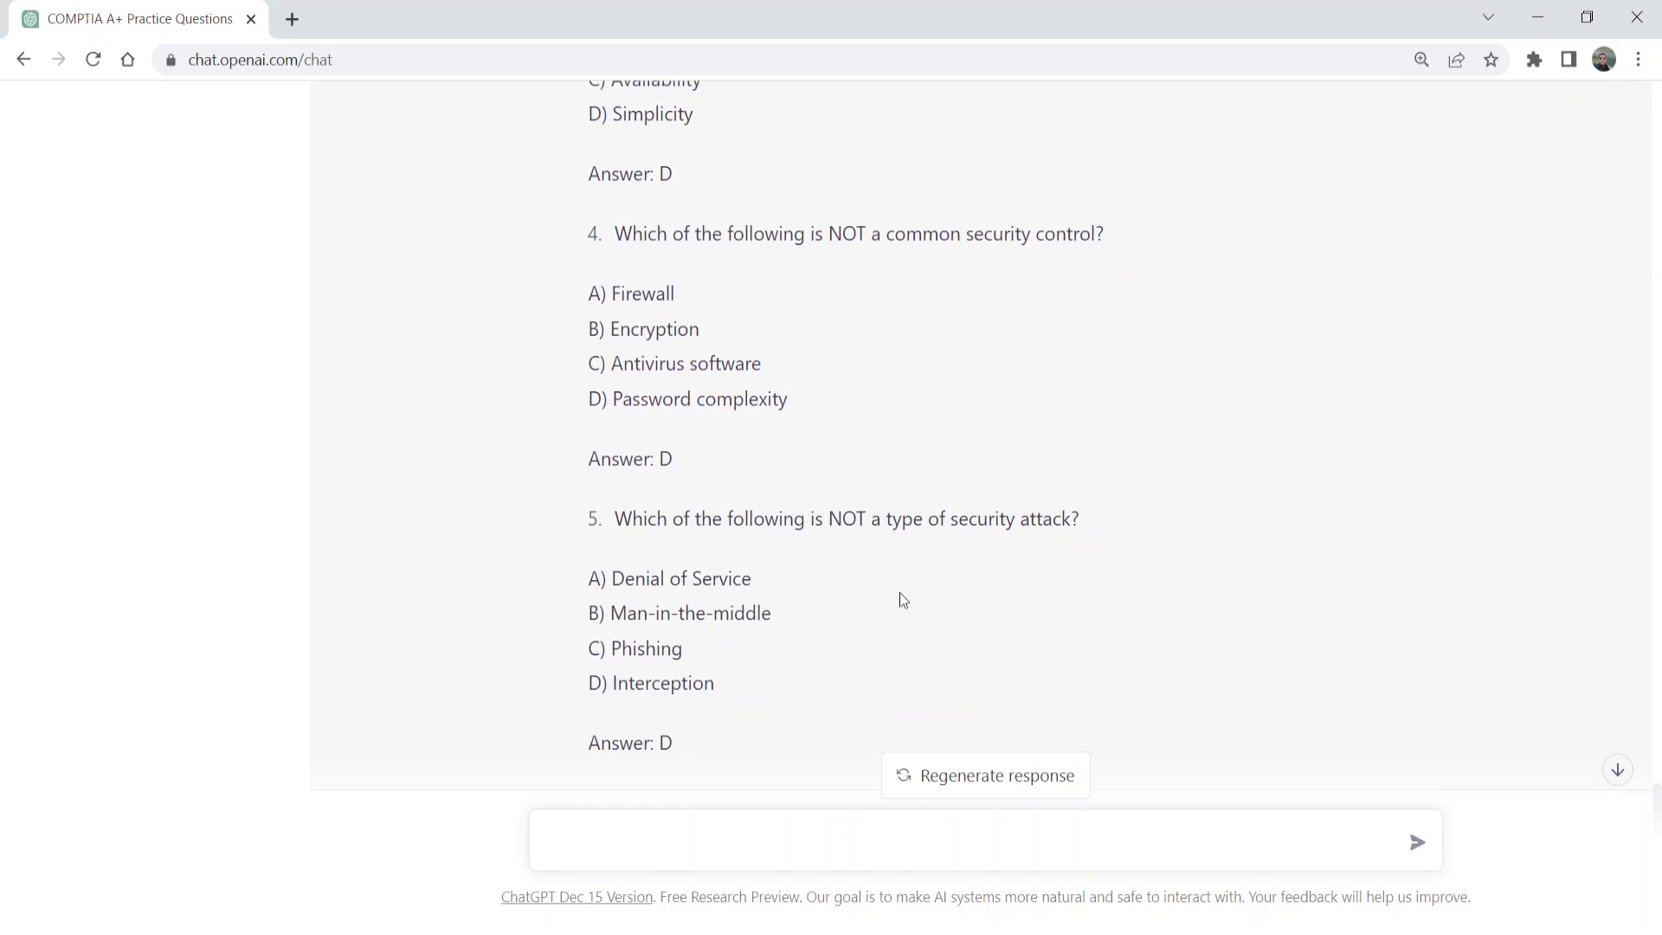
scroll(924, 628, "up", 10)
scroll(928, 629, "up", 8)
scroll(928, 629, "down", 5)
scroll(746, 423, "up", 1)
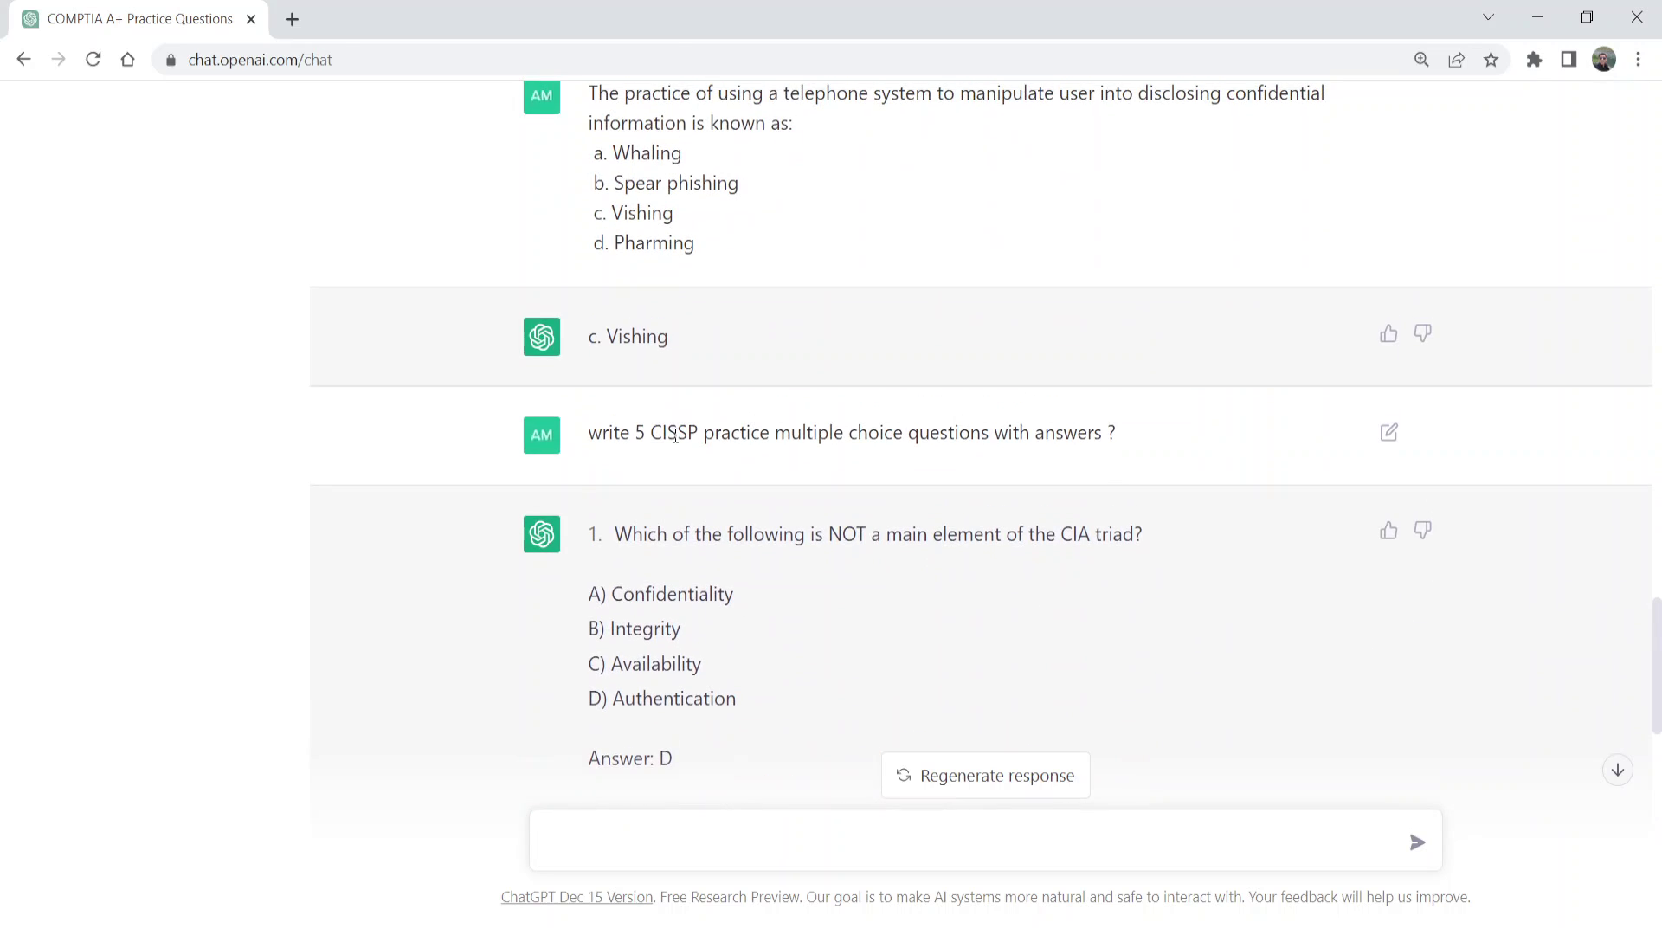
scroll(675, 433, "down", 2)
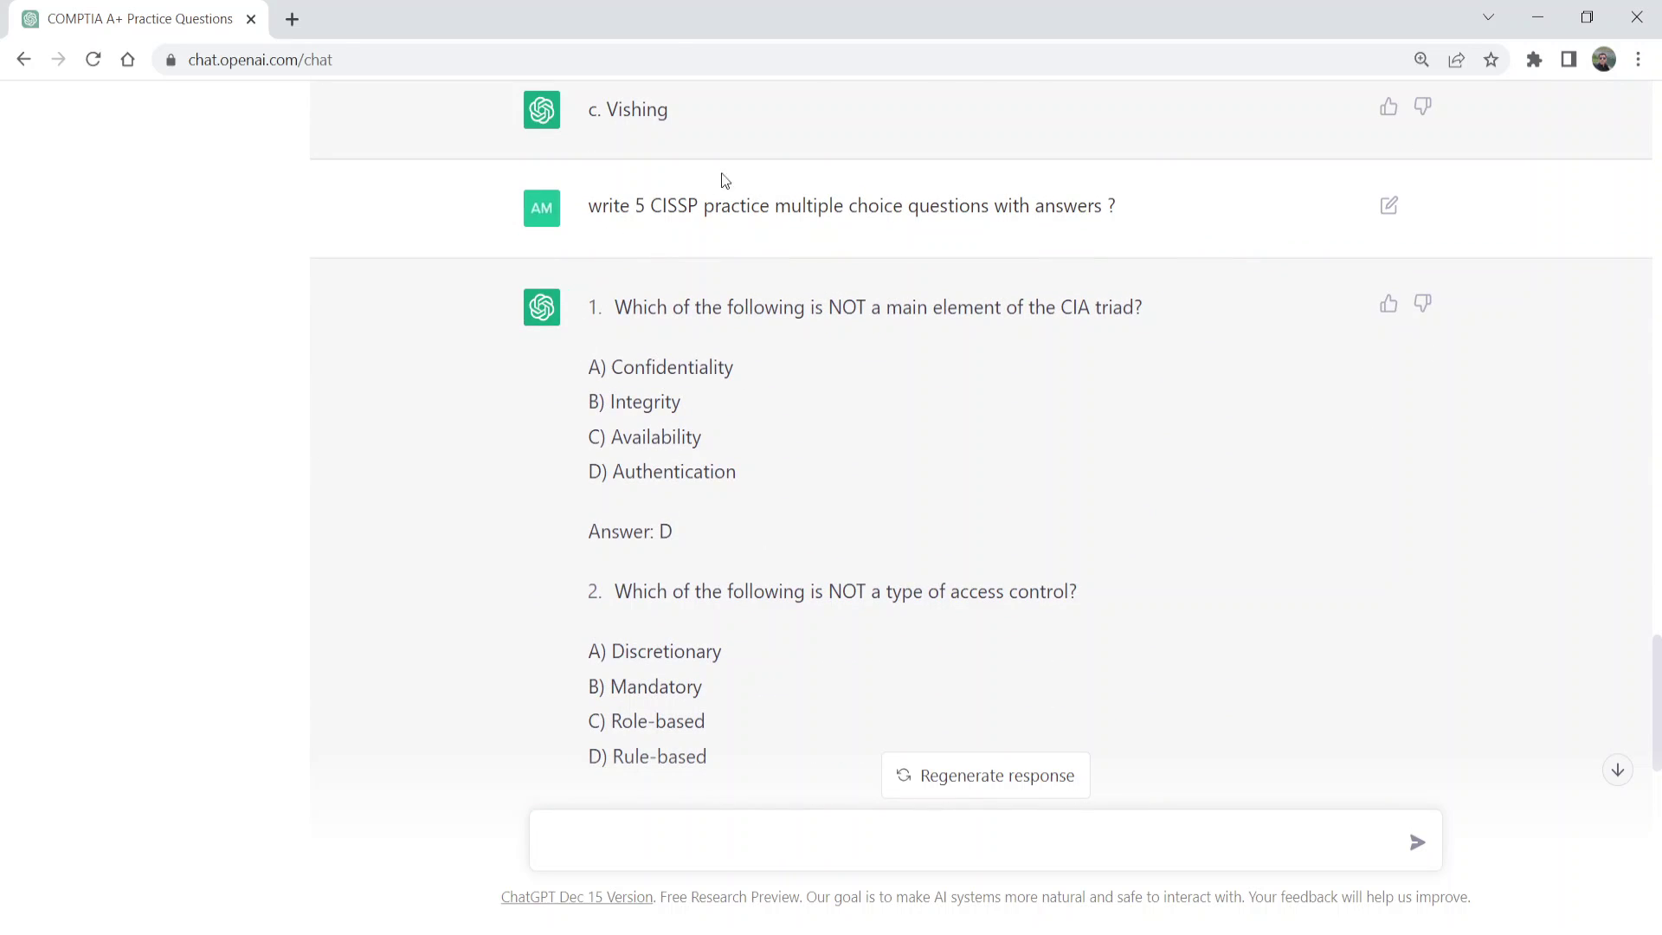
left_click_drag(637, 206, 660, 210)
scroll(802, 241, "down", 9)
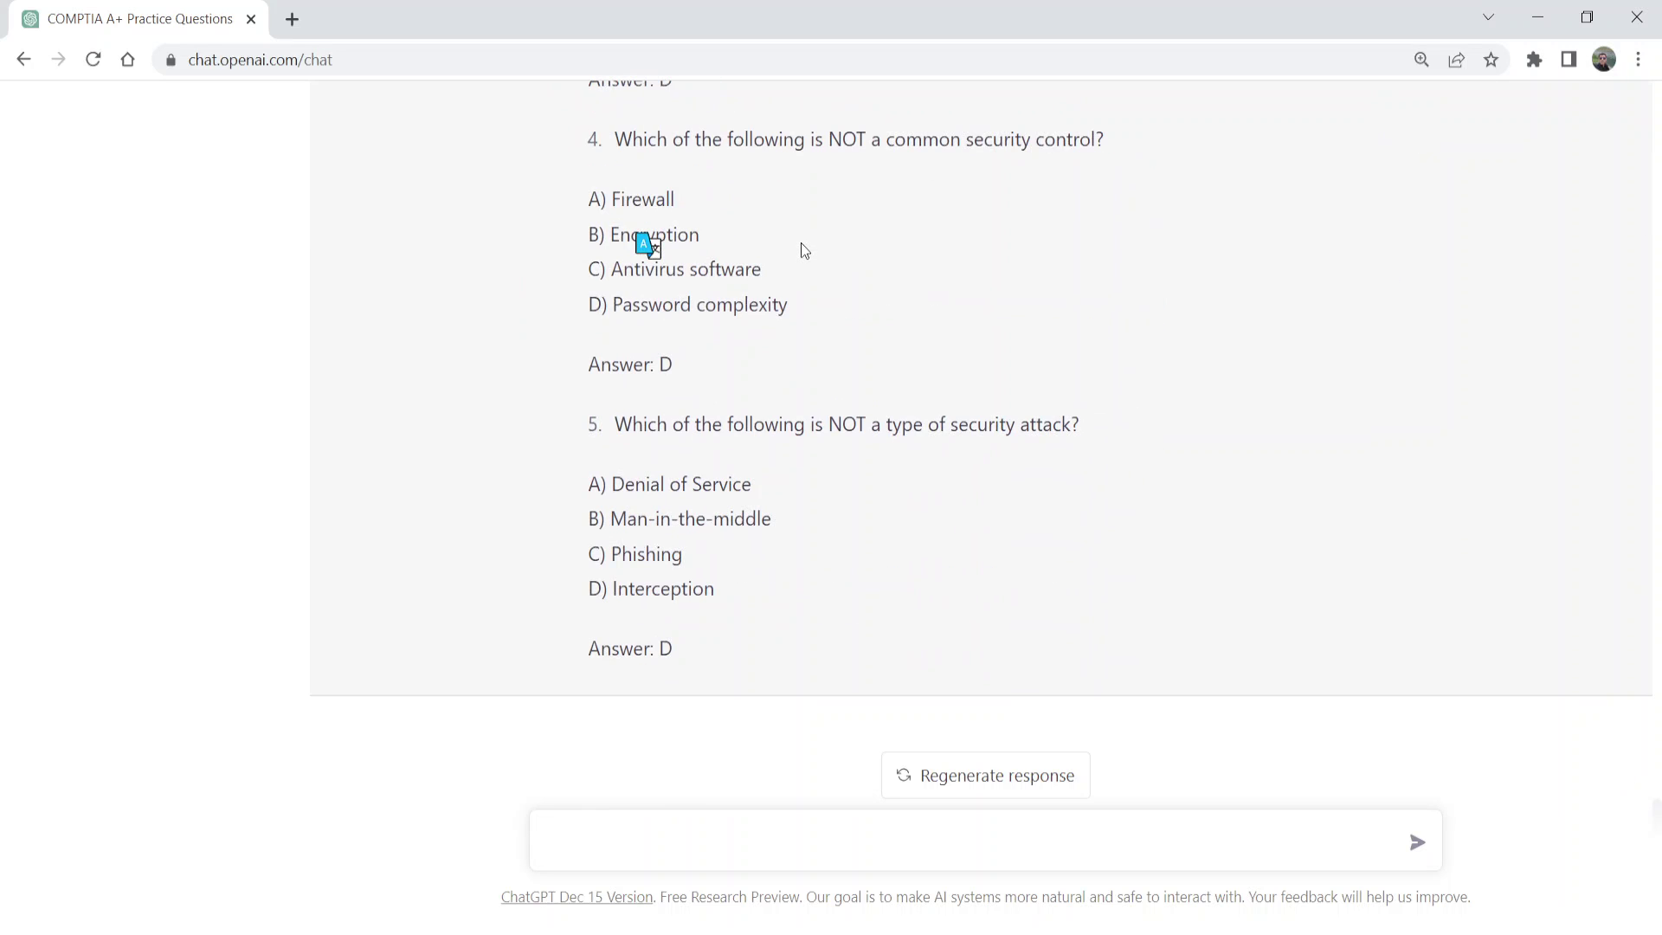
scroll(738, 554, "up", 6)
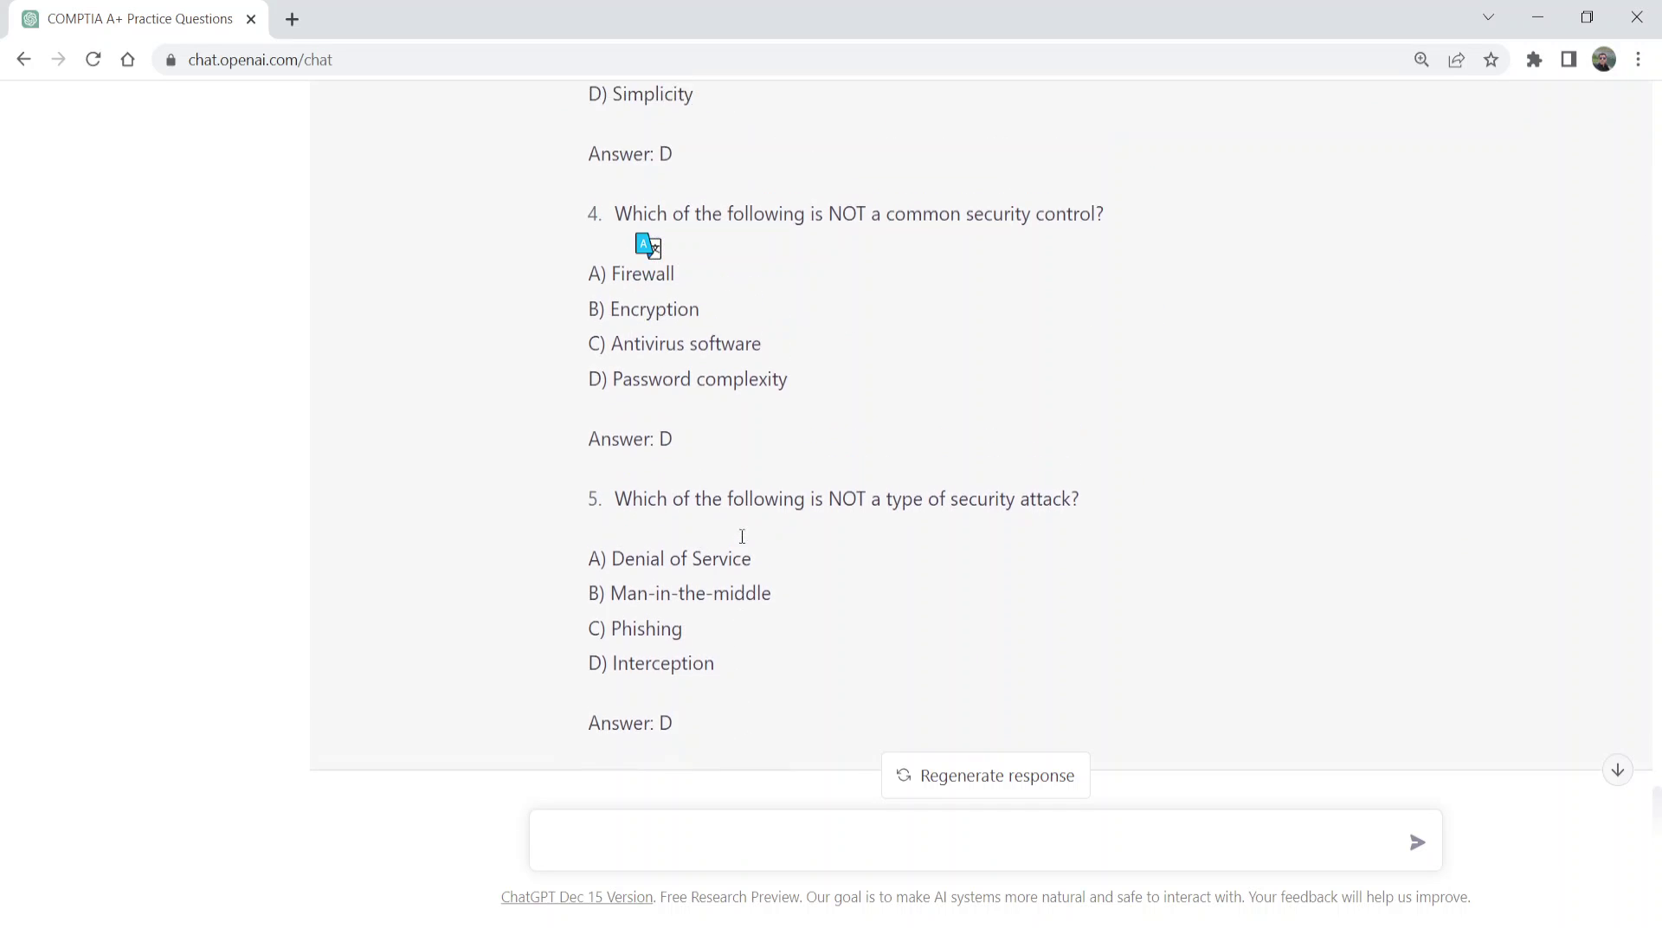
scroll(742, 536, "up", 5)
scroll(742, 537, "down", 11)
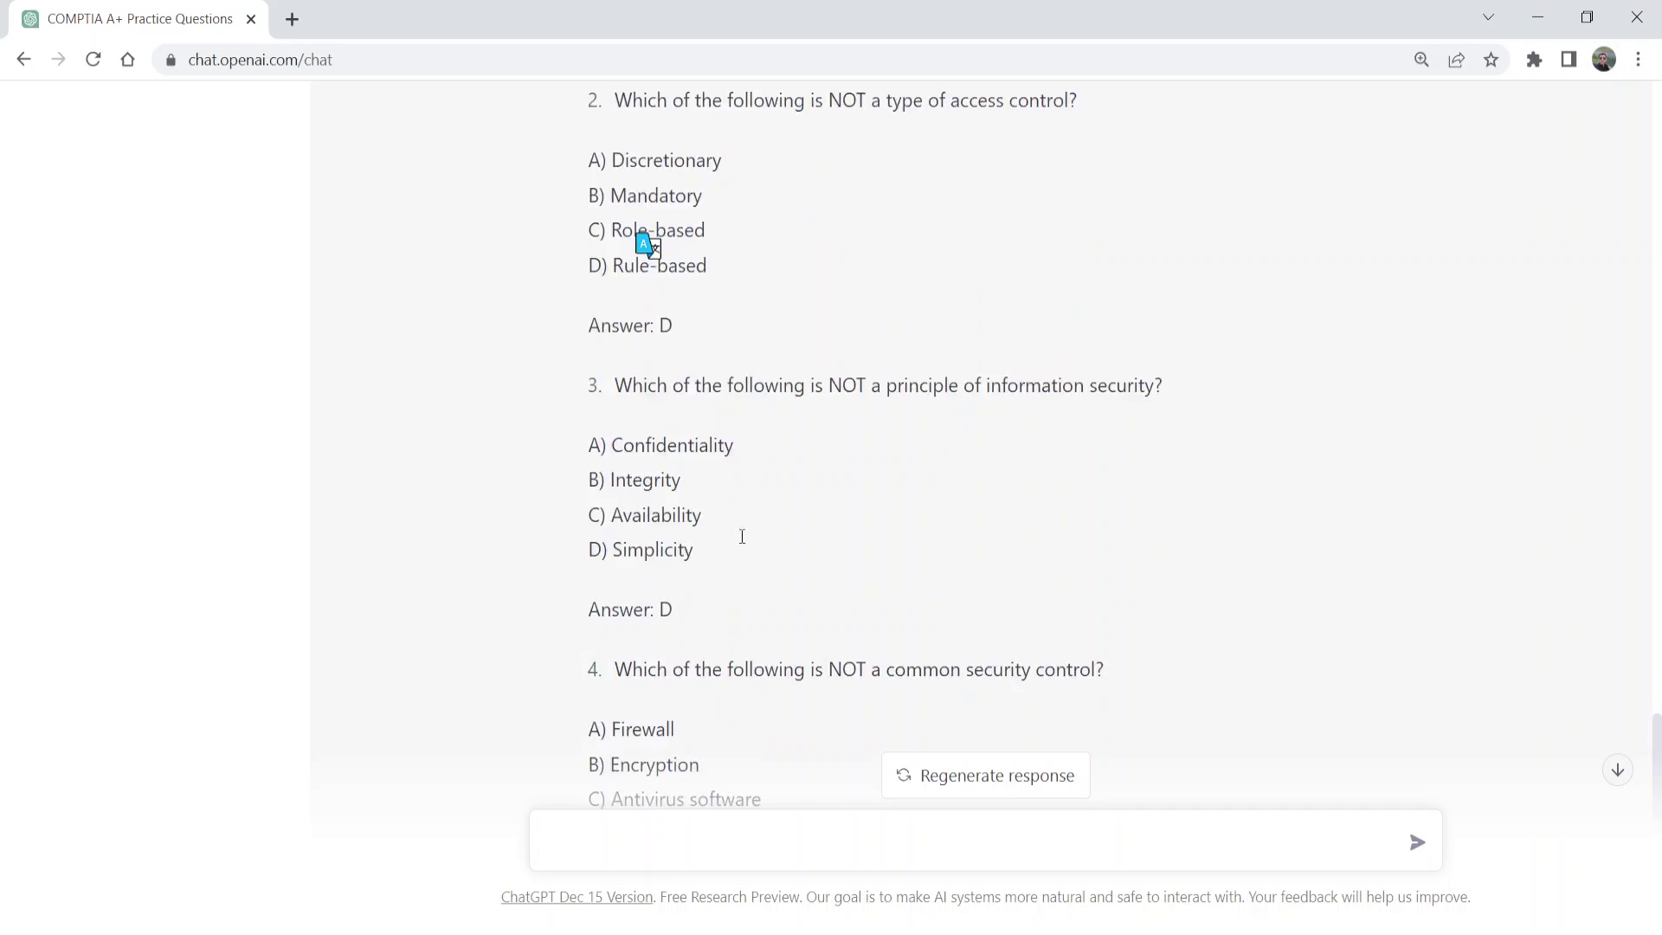